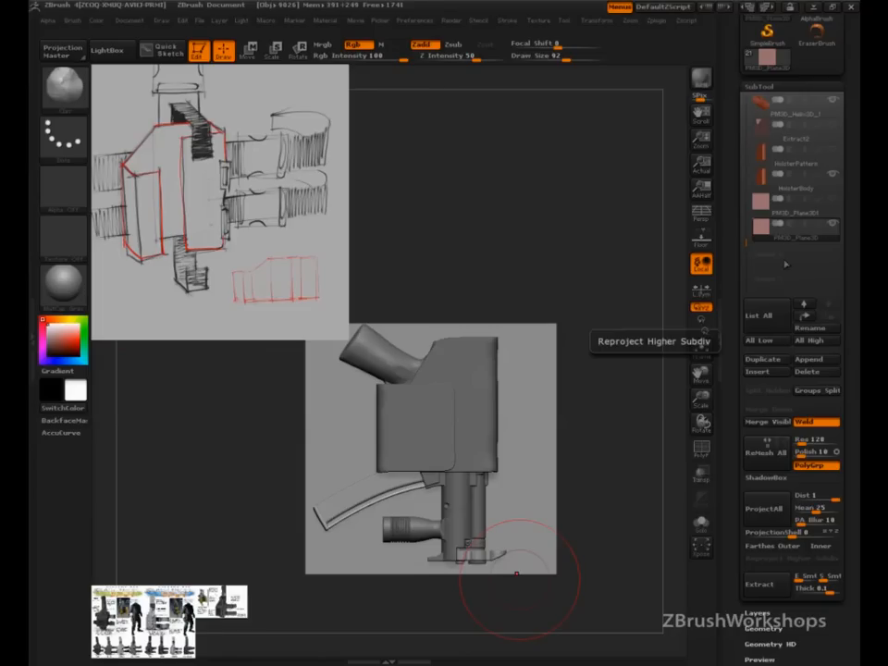
- Hide all other subtools so only the selected PM3D_Plane3D plane stays displayed
{"action": "left_click", "coordinate": [833, 225]}
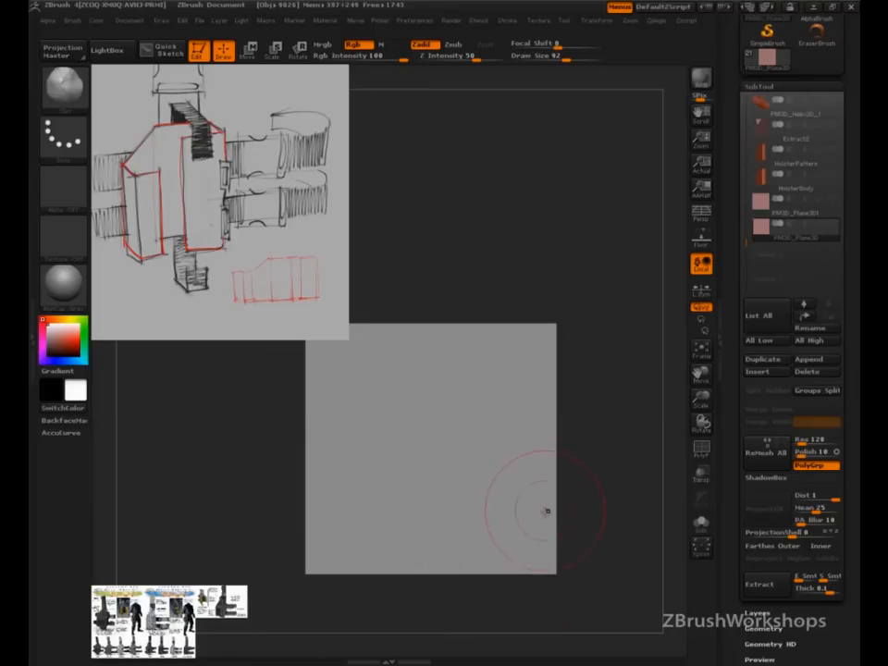
{"action": "key", "text": "ctrl+shift"}
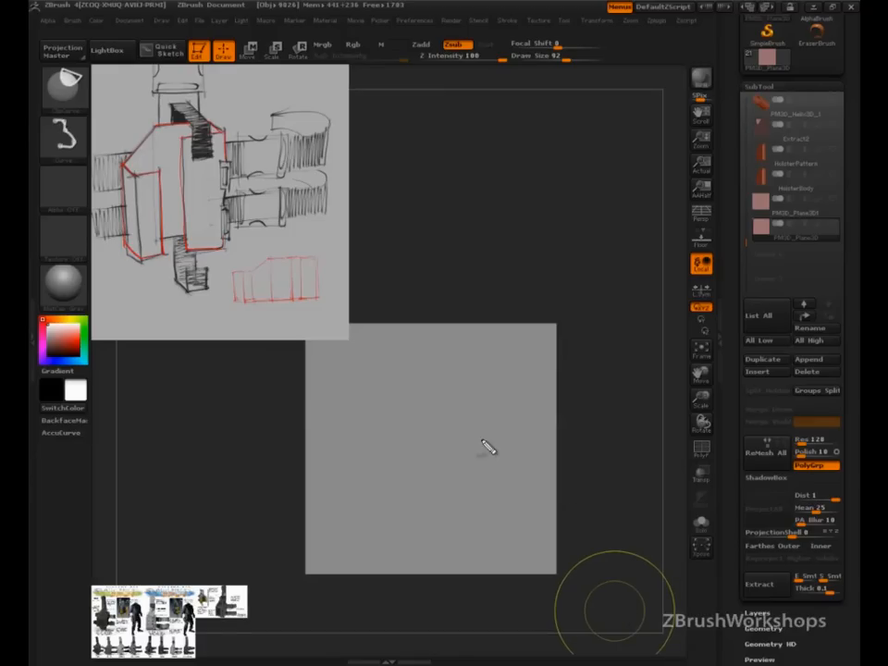
{"action": "left_click_drag", "start_coordinate": [443, 414], "coordinate": [445, 457]}
{"action": "left_click_drag", "start_coordinate": [443, 412], "coordinate": [435, 428]}
{"action": "left_click_drag", "start_coordinate": [429, 470], "coordinate": [457, 461]}
{"action": "mouse_move", "coordinate": [464, 440]}
{"action": "left_mouse_down"}
{"action": "mouse_move", "coordinate": [428, 399]}
{"action": "mouse_move", "coordinate": [439, 396]}
{"action": "left_mouse_up"}
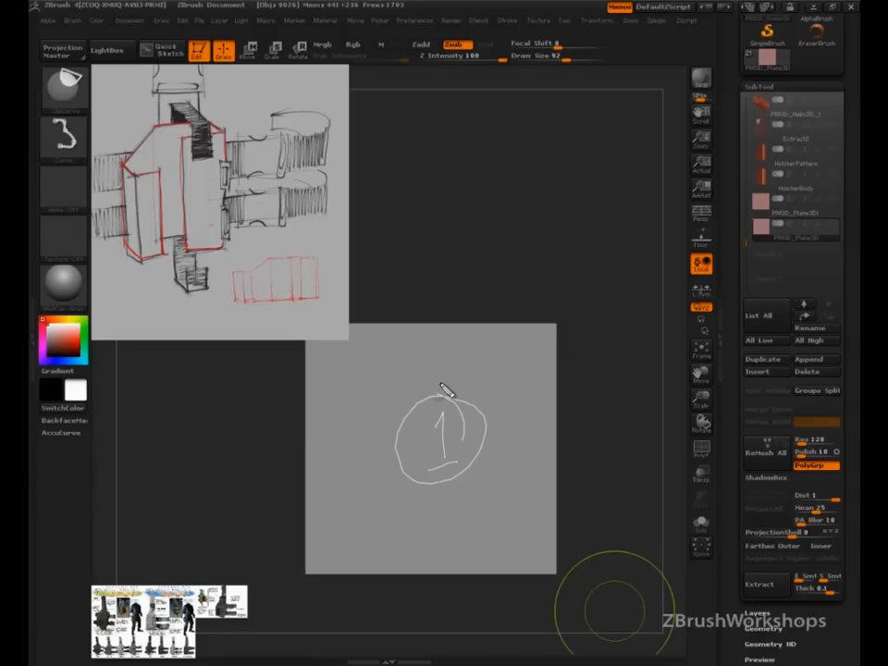
{"action": "key", "text": "ctrl+z"}
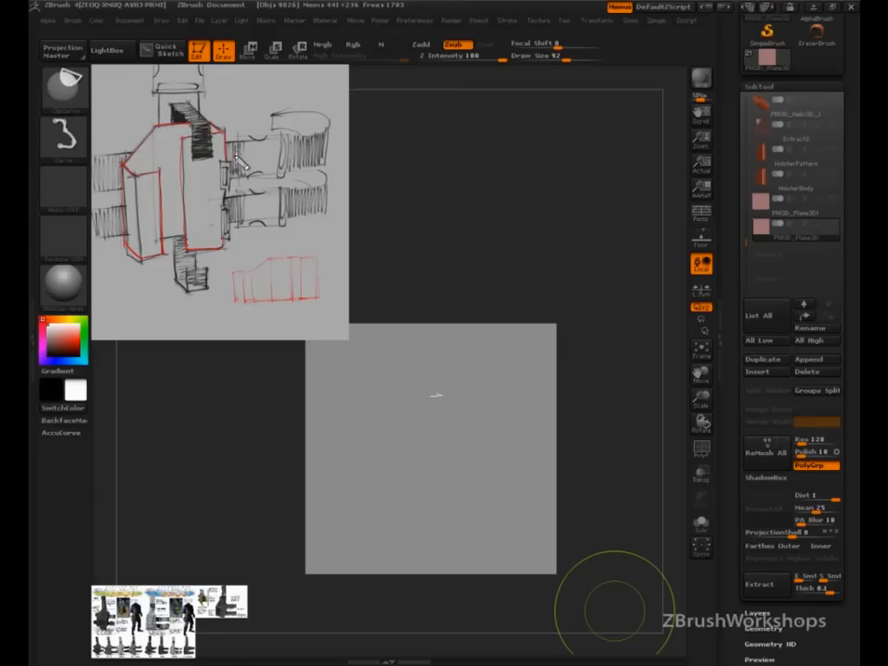
{"action": "mouse_move", "coordinate": [238, 166]}
{"action": "left_mouse_down"}
{"action": "mouse_move", "coordinate": [239, 149]}
{"action": "mouse_move", "coordinate": [234, 165]}
{"action": "mouse_move", "coordinate": [247, 166]}
{"action": "left_mouse_up"}
{"action": "left_click_drag", "start_coordinate": [106, 218], "coordinate": [106, 232]}
{"action": "left_click_drag", "start_coordinate": [104, 166], "coordinate": [107, 177]}
{"action": "left_click_drag", "start_coordinate": [165, 100], "coordinate": [173, 97]}
{"action": "left_click_drag", "start_coordinate": [198, 144], "coordinate": [201, 148]}
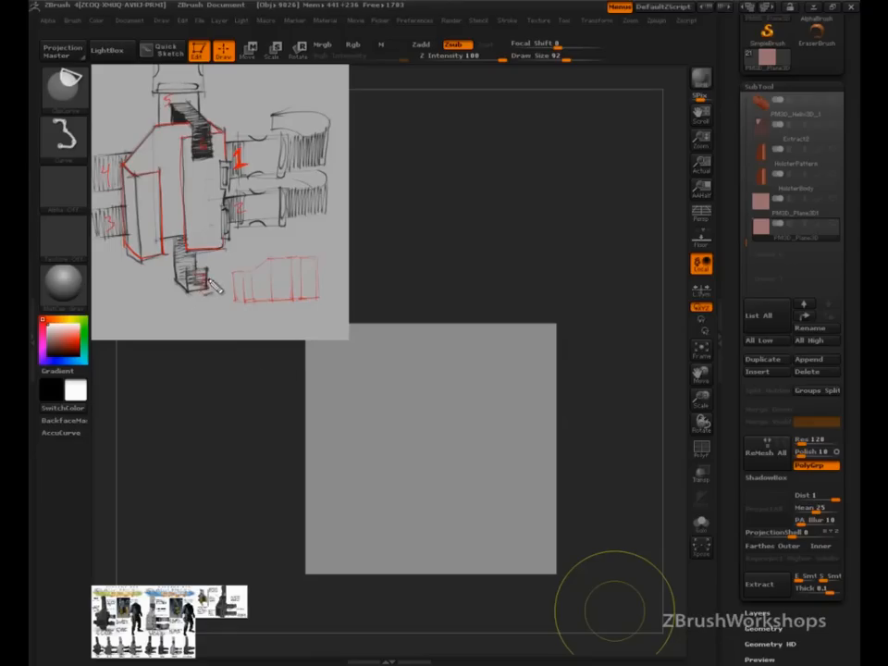
{"action": "left_click_drag", "start_coordinate": [193, 275], "coordinate": [202, 292]}
{"action": "mouse_move", "coordinate": [491, 375]}
{"action": "left_mouse_down"}
{"action": "mouse_move", "coordinate": [494, 402]}
{"action": "mouse_move", "coordinate": [510, 374]}
{"action": "mouse_move", "coordinate": [530, 374]}
{"action": "mouse_move", "coordinate": [533, 413]}
{"action": "mouse_move", "coordinate": [492, 410]}
{"action": "mouse_move", "coordinate": [532, 412]}
{"action": "left_mouse_up"}
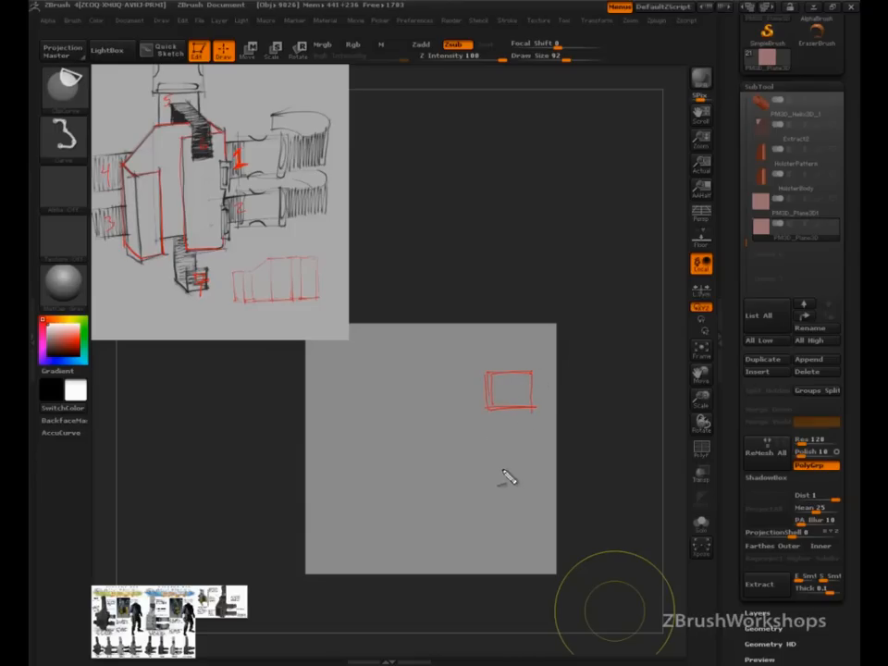
{"action": "mouse_move", "coordinate": [487, 435]}
{"action": "left_mouse_down"}
{"action": "mouse_move", "coordinate": [532, 435]}
{"action": "mouse_move", "coordinate": [488, 472]}
{"action": "mouse_move", "coordinate": [533, 472]}
{"action": "mouse_move", "coordinate": [532, 435]}
{"action": "left_mouse_up"}
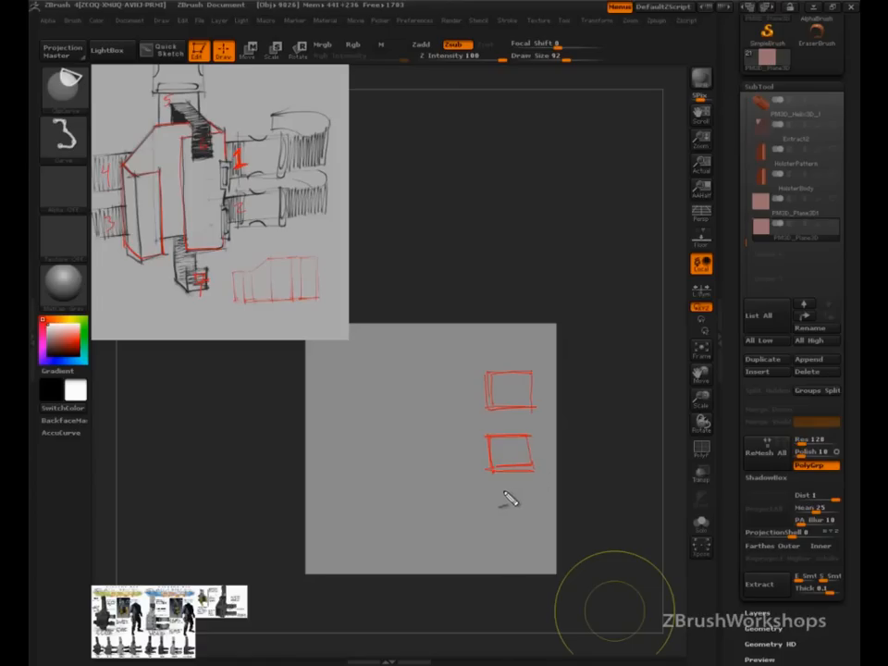
{"action": "mouse_move", "coordinate": [412, 328]}
{"action": "left_mouse_down"}
{"action": "mouse_move", "coordinate": [413, 360]}
{"action": "mouse_move", "coordinate": [454, 360]}
{"action": "left_mouse_up"}
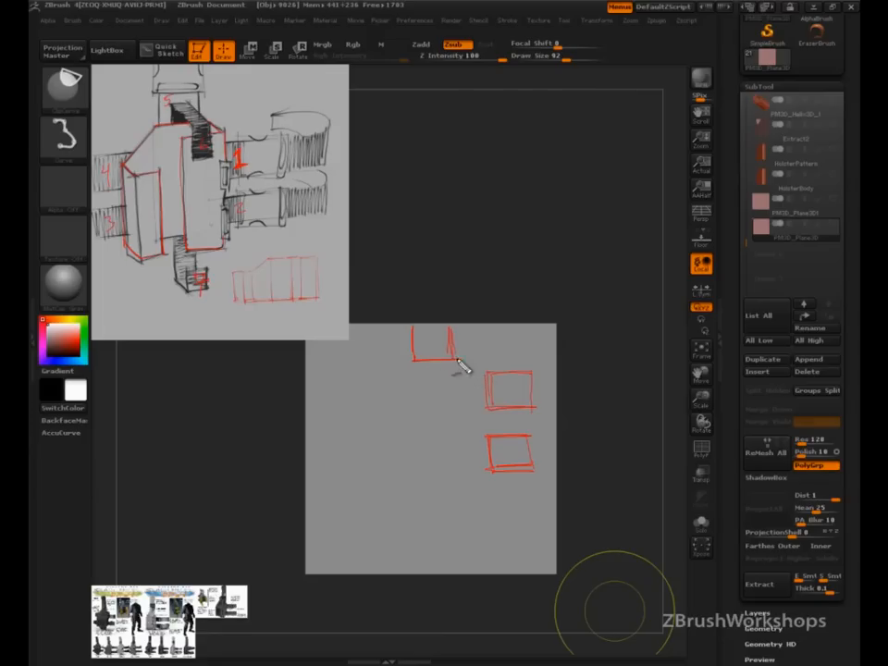
{"action": "left_click_drag", "start_coordinate": [414, 329], "coordinate": [455, 328]}
{"action": "mouse_move", "coordinate": [429, 368]}
{"action": "left_mouse_down"}
{"action": "mouse_move", "coordinate": [431, 400]}
{"action": "mouse_move", "coordinate": [445, 368]}
{"action": "mouse_move", "coordinate": [434, 428]}
{"action": "mouse_move", "coordinate": [429, 403]}
{"action": "left_mouse_up"}
{"action": "left_click_drag", "start_coordinate": [427, 482], "coordinate": [427, 528]}
{"action": "key", "text": "ctrl+z"}
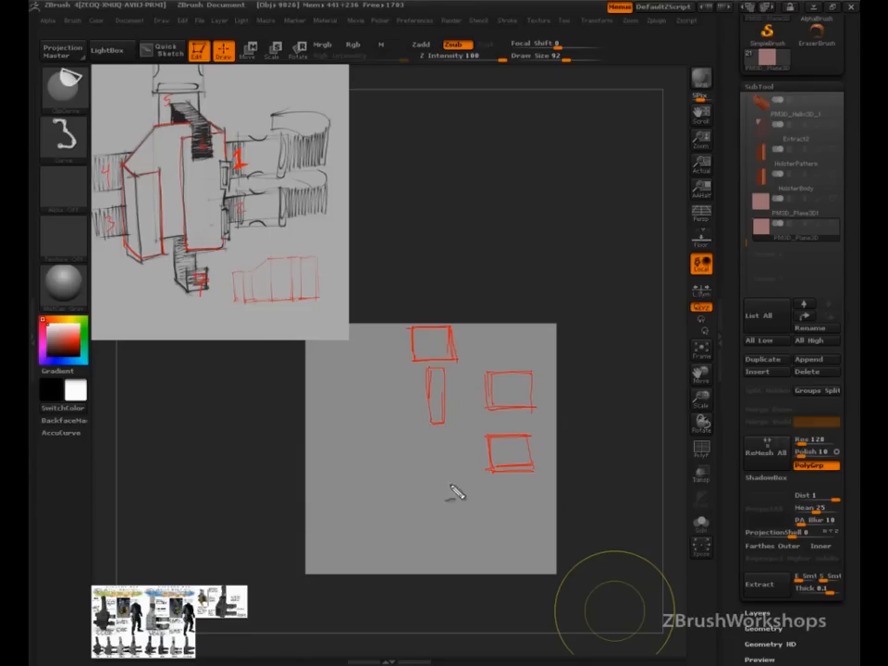
{"action": "mouse_move", "coordinate": [429, 441]}
{"action": "left_mouse_down"}
{"action": "mouse_move", "coordinate": [432, 484]}
{"action": "mouse_move", "coordinate": [445, 463]}
{"action": "mouse_move", "coordinate": [446, 491]}
{"action": "mouse_move", "coordinate": [433, 500]}
{"action": "left_mouse_up"}
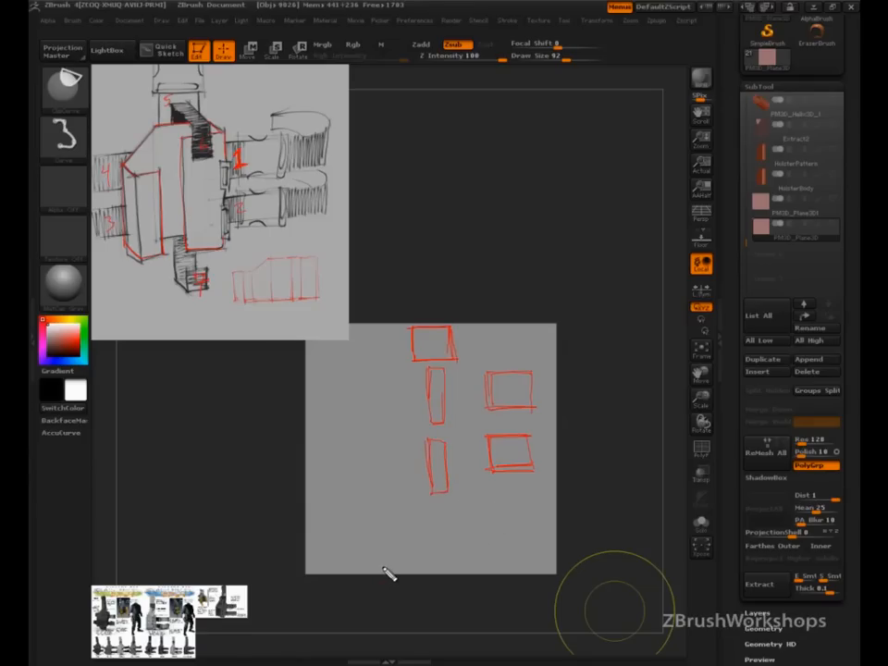
{"action": "mouse_move", "coordinate": [314, 503]}
{"action": "left_mouse_down"}
{"action": "mouse_move", "coordinate": [323, 502]}
{"action": "mouse_move", "coordinate": [318, 542]}
{"action": "left_mouse_up"}
{"action": "mouse_move", "coordinate": [336, 501]}
{"action": "left_mouse_down"}
{"action": "mouse_move", "coordinate": [532, 490]}
{"action": "mouse_move", "coordinate": [347, 526]}
{"action": "mouse_move", "coordinate": [523, 519]}
{"action": "mouse_move", "coordinate": [527, 531]}
{"action": "left_mouse_up"}
{"action": "left_click_drag", "start_coordinate": [352, 543], "coordinate": [520, 536]}
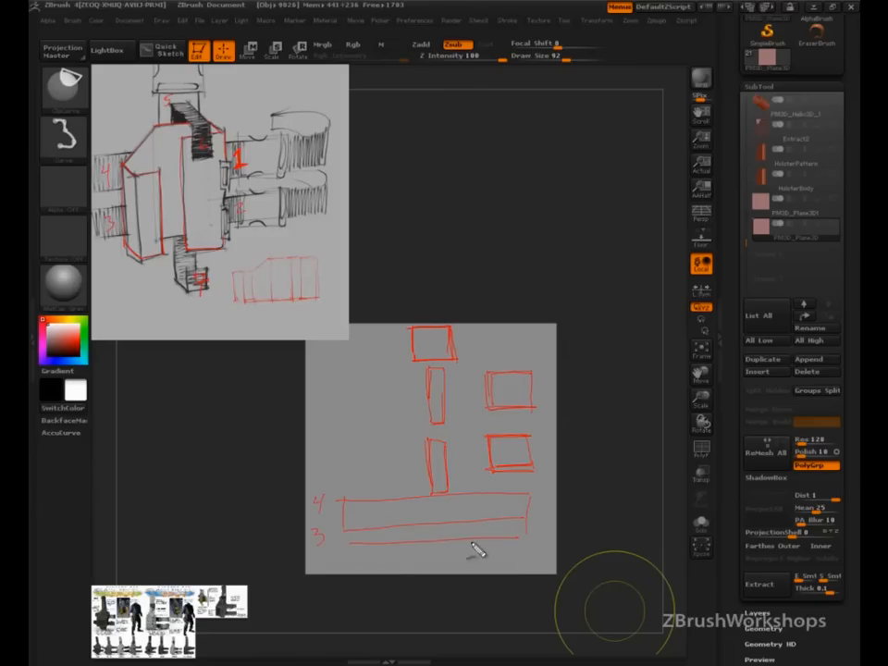
{"action": "mouse_move", "coordinate": [351, 546]}
{"action": "left_mouse_down"}
{"action": "mouse_move", "coordinate": [367, 564]}
{"action": "mouse_move", "coordinate": [533, 562]}
{"action": "mouse_move", "coordinate": [528, 538]}
{"action": "left_mouse_up"}
{"action": "mouse_move", "coordinate": [538, 434]}
{"action": "left_mouse_down"}
{"action": "mouse_move", "coordinate": [548, 470]}
{"action": "mouse_move", "coordinate": [543, 514]}
{"action": "mouse_move", "coordinate": [552, 434]}
{"action": "left_mouse_up"}
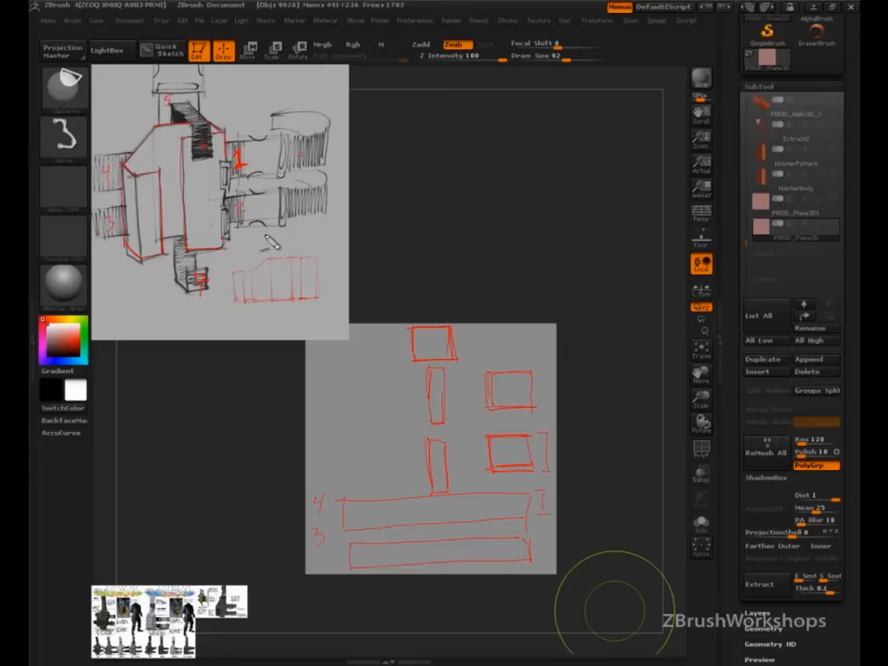
{"action": "left_click_drag", "start_coordinate": [219, 173], "coordinate": [213, 227]}
{"action": "left_click_drag", "start_coordinate": [225, 178], "coordinate": [225, 168]}
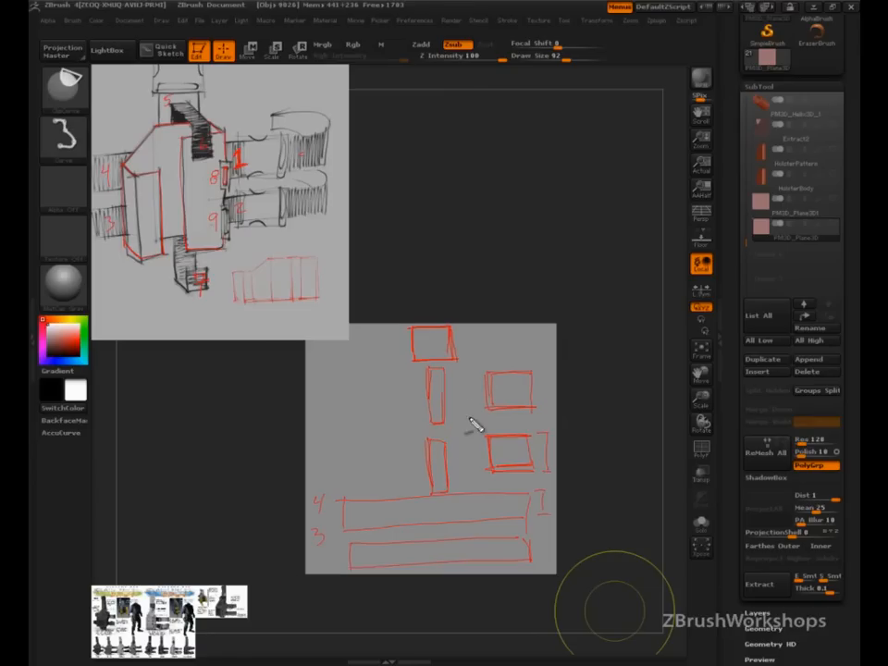
{"action": "mouse_move", "coordinate": [463, 378]}
{"action": "left_mouse_down"}
{"action": "mouse_move", "coordinate": [462, 409]}
{"action": "mouse_move", "coordinate": [480, 418]}
{"action": "mouse_move", "coordinate": [468, 409]}
{"action": "mouse_move", "coordinate": [463, 377]}
{"action": "left_mouse_up"}
{"action": "mouse_move", "coordinate": [467, 472]}
{"action": "left_mouse_down"}
{"action": "mouse_move", "coordinate": [470, 448]}
{"action": "mouse_move", "coordinate": [469, 470]}
{"action": "left_mouse_up"}
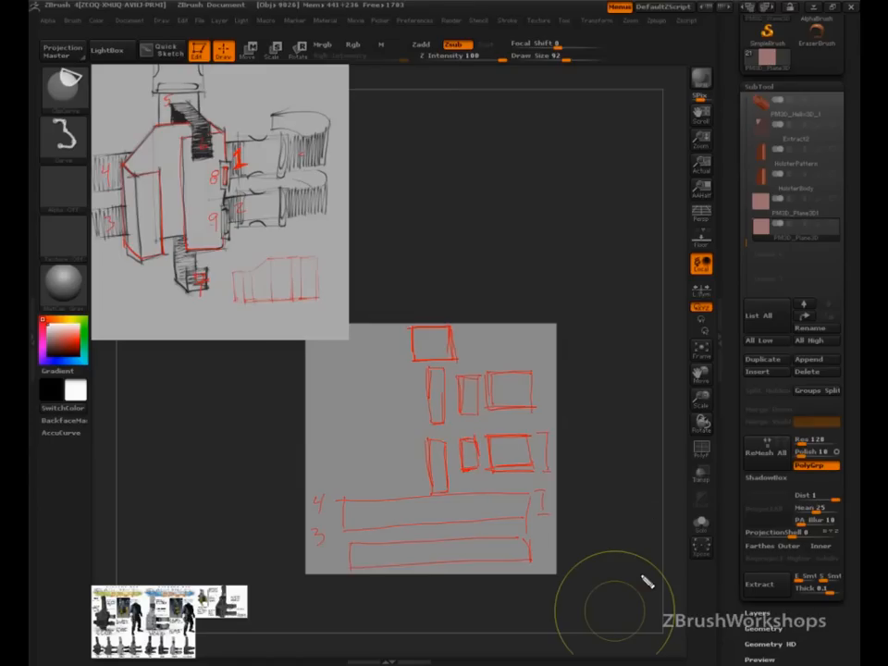
{"action": "mouse_move", "coordinate": [306, 160]}
{"action": "left_mouse_down"}
{"action": "mouse_move", "coordinate": [286, 148]}
{"action": "mouse_move", "coordinate": [304, 161]}
{"action": "mouse_move", "coordinate": [328, 151]}
{"action": "mouse_move", "coordinate": [300, 110]}
{"action": "mouse_move", "coordinate": [286, 128]}
{"action": "left_mouse_up"}
{"action": "mouse_move", "coordinate": [285, 196]}
{"action": "left_mouse_down"}
{"action": "mouse_move", "coordinate": [314, 196]}
{"action": "mouse_move", "coordinate": [304, 171]}
{"action": "mouse_move", "coordinate": [297, 190]}
{"action": "left_mouse_up"}
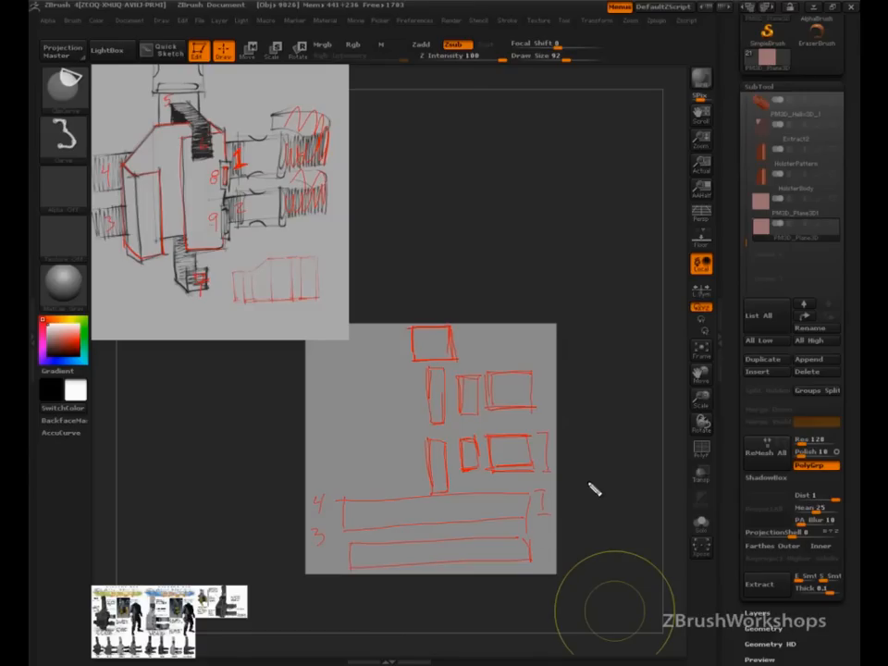
- Hide the reference sketch overlay and turn on the plane's PolyFrame wireframe
{"action": "key", "text": "w"}
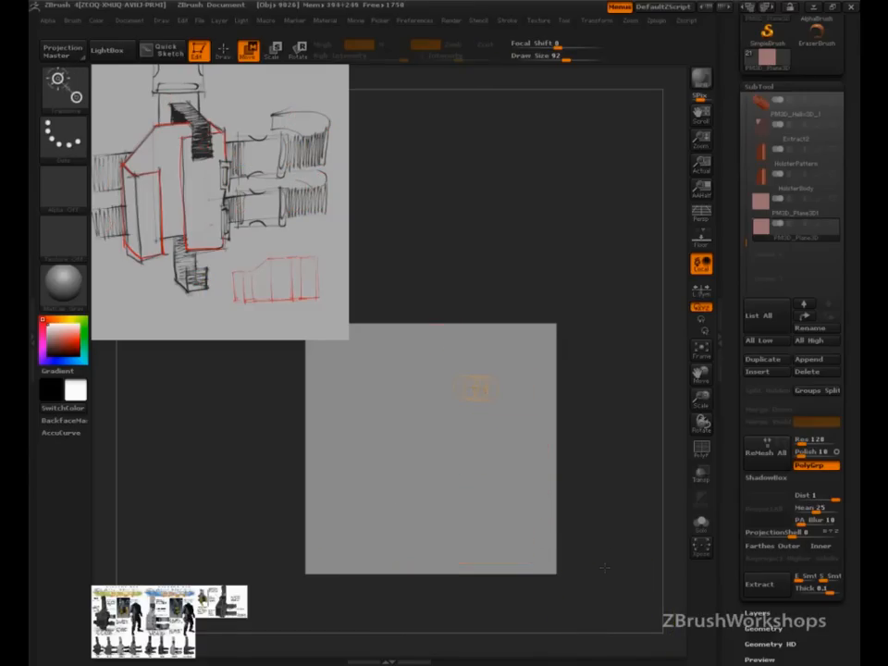
{"action": "key", "text": "shift+z"}
{"action": "key", "text": "shift+f"}
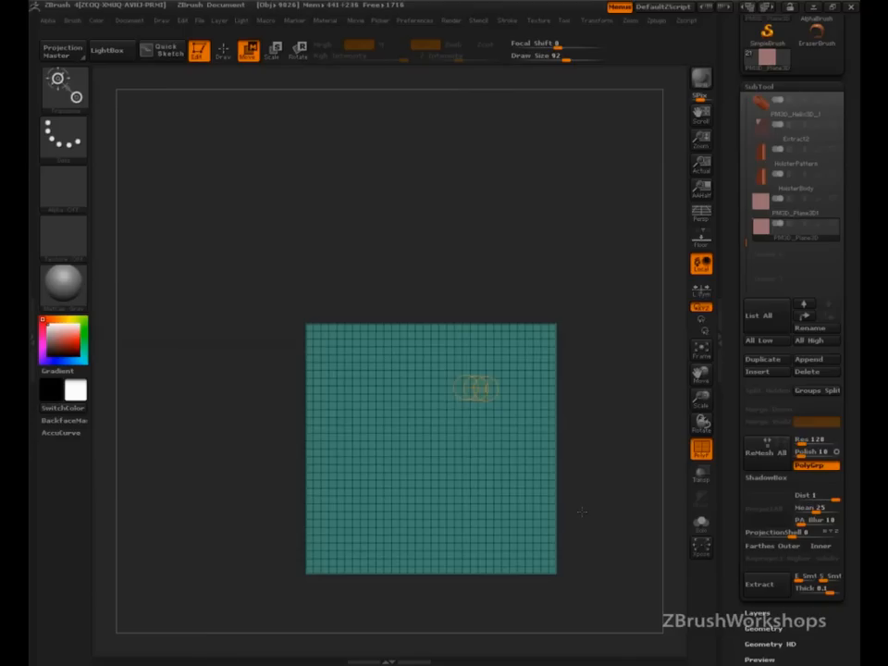
- Divide the plane's geometry once, to subdivision level 2
{"action": "key", "text": "ctrl+d"}
{"action": "left_click_drag", "start_coordinate": [809, 636], "coordinate": [782, 544]}
{"action": "left_click", "coordinate": [764, 508]}
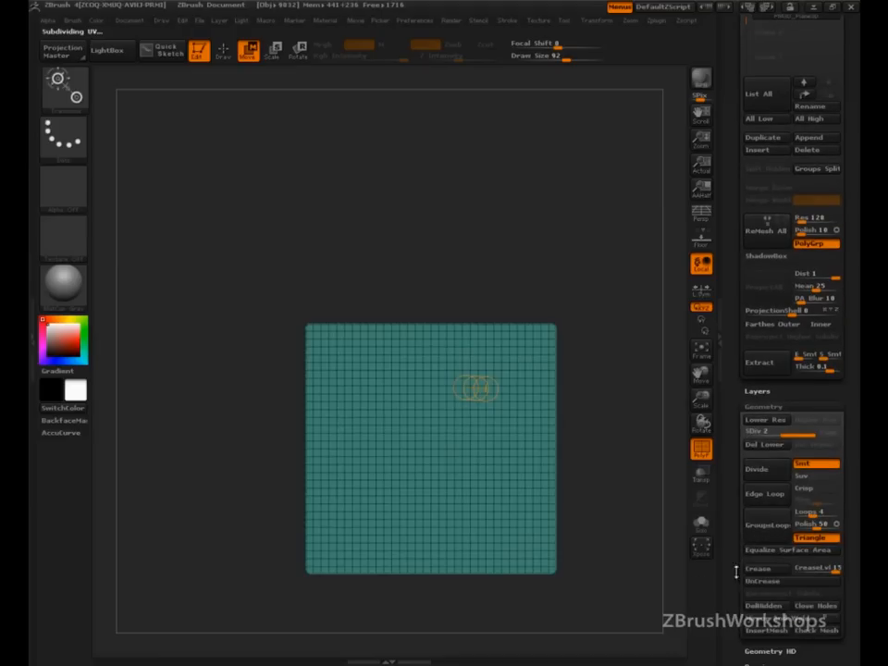
{"action": "key", "text": "ctrl+d"}
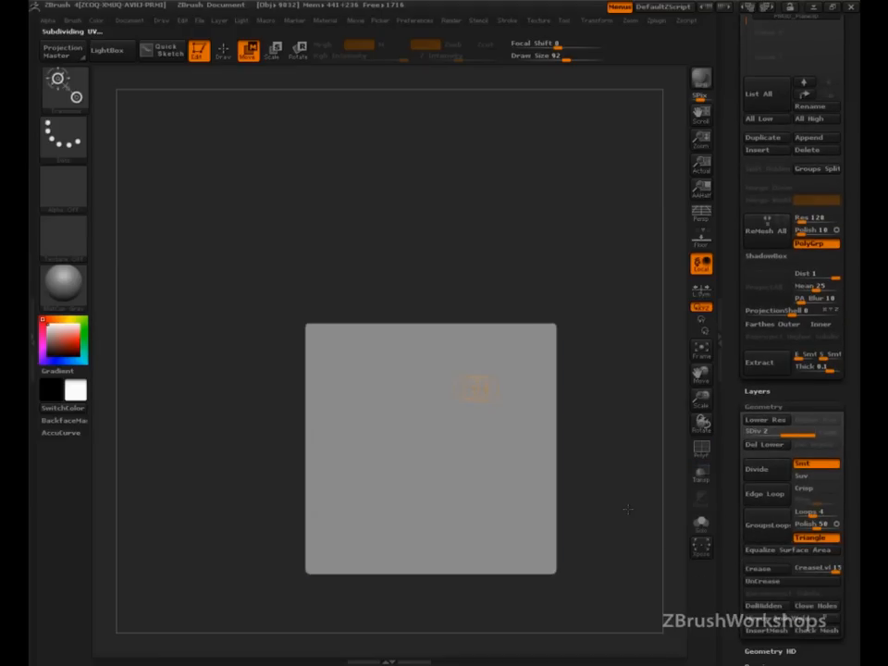
{"action": "left_click_drag", "start_coordinate": [621, 502], "coordinate": [535, 556], "text": "alt"}
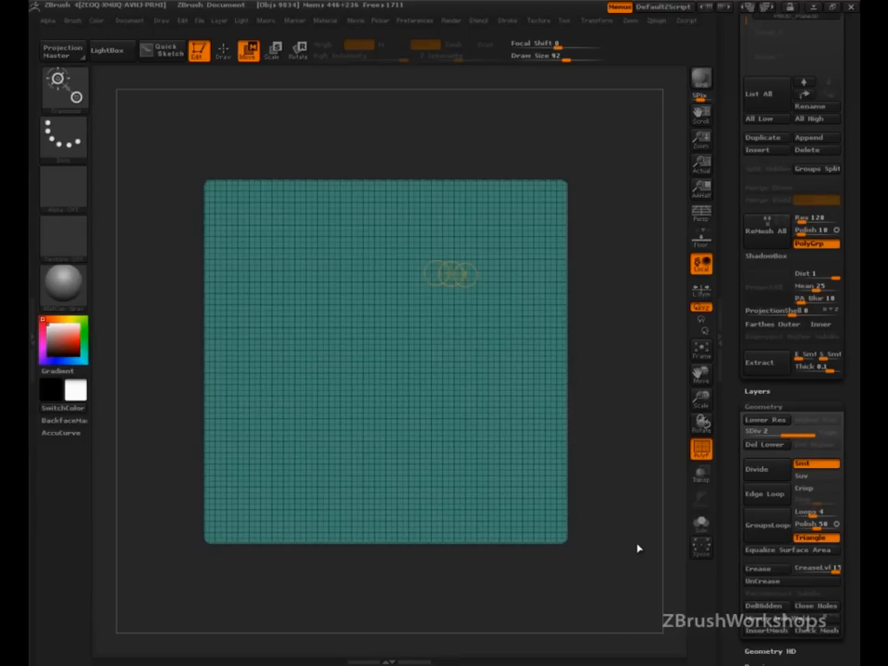
- Show the HolsterBody subtool together with the plane and return to Draw mode
{"action": "left_click_drag", "start_coordinate": [743, 392], "coordinate": [751, 484]}
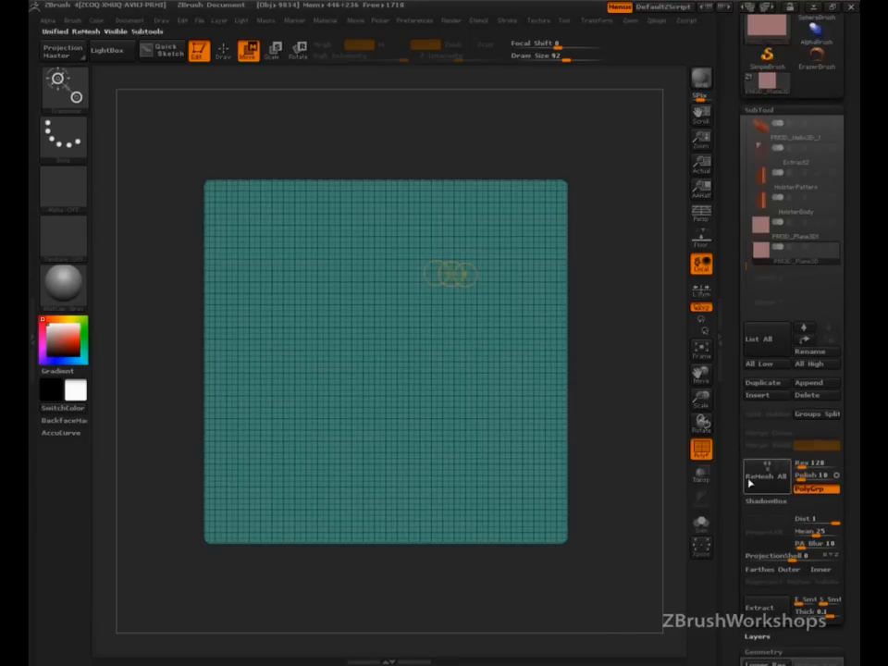
{"action": "left_click", "coordinate": [831, 196]}
{"action": "mouse_move", "coordinate": [650, 407]}
{"action": "left_mouse_down", "text": "alt"}
{"action": "mouse_move", "coordinate": [595, 499]}
{"action": "mouse_move", "coordinate": [569, 458]}
{"action": "left_mouse_up", "text": "alt"}
{"action": "key", "text": "q"}
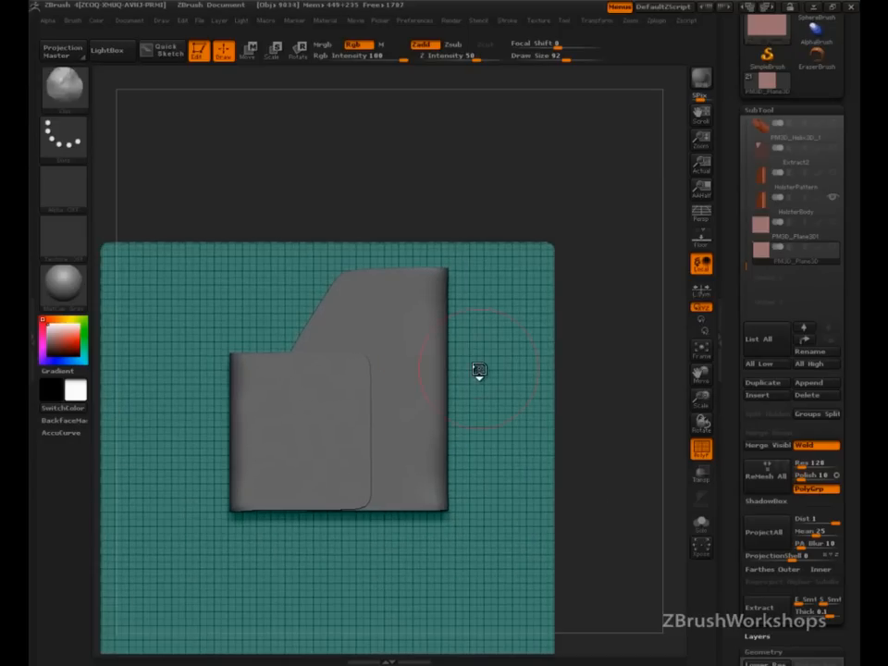
- Undo the stray clip stroke beside the holster body and switch the selection brush from ClipCurve to SelectRect
{"action": "mouse_move", "coordinate": [463, 294]}
{"action": "left_mouse_down", "text": "ctrl+shift"}
{"action": "mouse_move", "coordinate": [524, 383]}
{"action": "mouse_move", "coordinate": [577, 412]}
{"action": "mouse_move", "coordinate": [582, 435]}
{"action": "left_mouse_up", "text": "ctrl+shift"}
{"action": "key", "text": "ctrl+z"}
{"action": "left_click", "coordinate": [83, 111]}
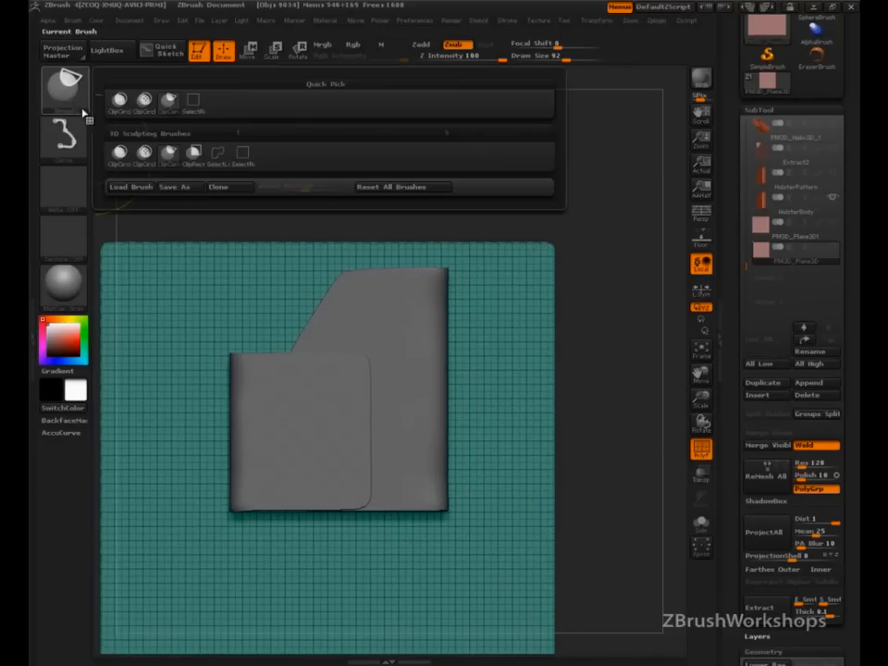
{"action": "left_click", "coordinate": [243, 154]}
{"action": "left_click_drag", "start_coordinate": [463, 308], "coordinate": [507, 345], "text": "ctrl+shift"}
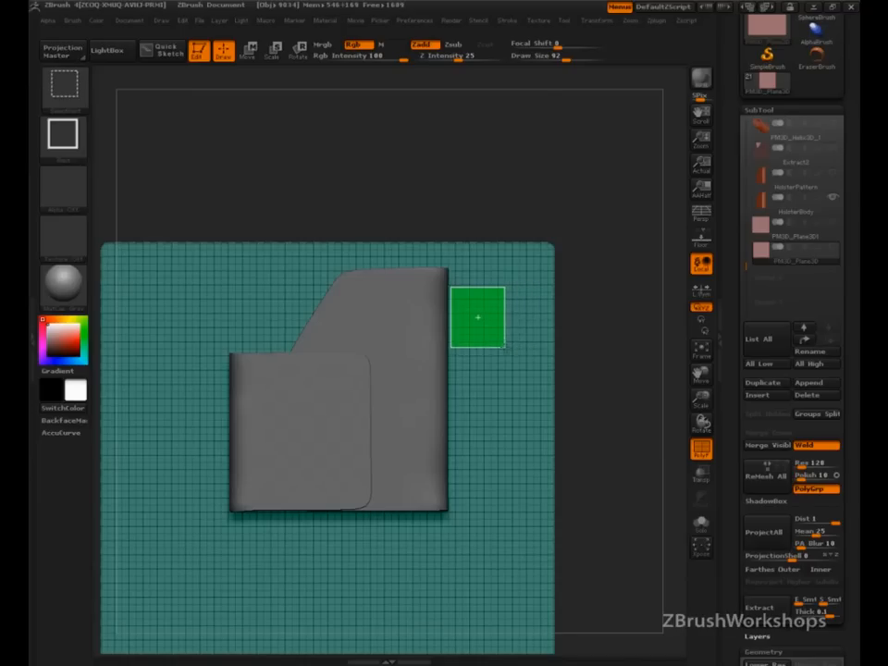
{"action": "left_click_drag", "start_coordinate": [505, 347], "coordinate": [506, 348], "text": "ctrl+shift"}
{"action": "key", "text": "shift+z"}
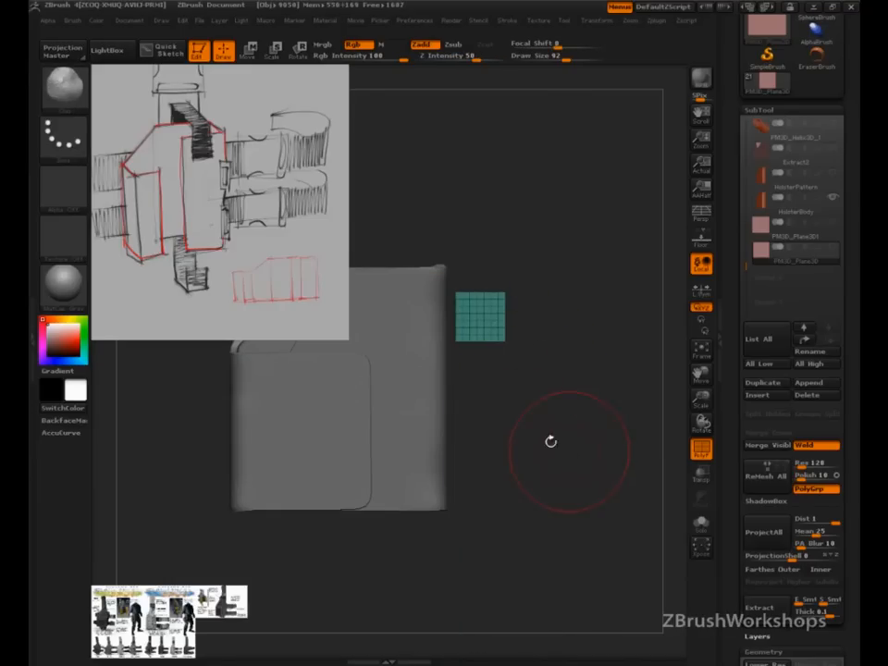
{"action": "key", "text": "shift+z"}
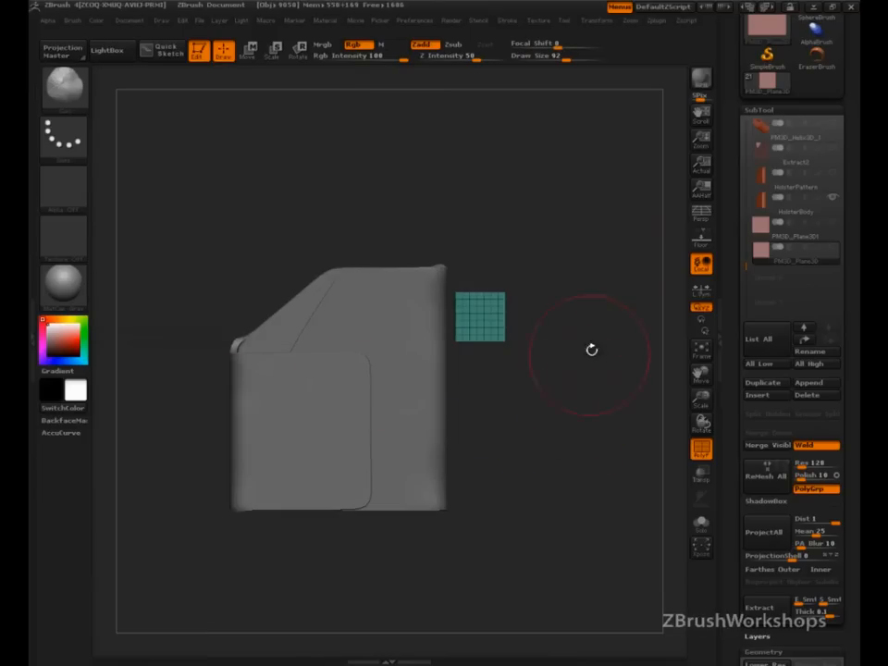
{"action": "left_click", "coordinate": [597, 19]}
{"action": "left_click", "coordinate": [576, 481], "text": "ctrl+shift"}
- Hide two rectangular areas of the plane, one above the other, directly beside the holster body's straight vertical edge
{"action": "mouse_move", "coordinate": [479, 306]}
{"action": "left_mouse_down", "text": "ctrl+shift"}
{"action": "mouse_move", "coordinate": [532, 375]}
{"action": "mouse_move", "coordinate": [505, 357]}
{"action": "mouse_move", "coordinate": [517, 360]}
{"action": "left_mouse_up", "text": "ctrl+shift"}
{"action": "left_click", "coordinate": [586, 435], "text": "ctrl+shift"}
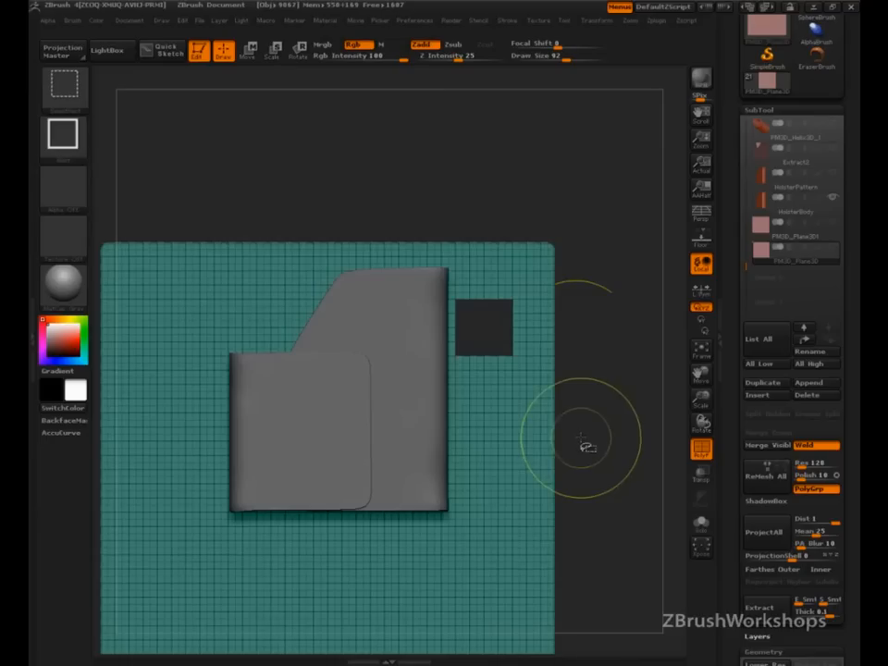
{"action": "mouse_move", "coordinate": [463, 399]}
{"action": "left_mouse_down", "text": "ctrl+shift"}
{"action": "mouse_move", "coordinate": [506, 448]}
{"action": "mouse_move", "coordinate": [500, 351]}
{"action": "left_mouse_up", "text": "ctrl+shift"}
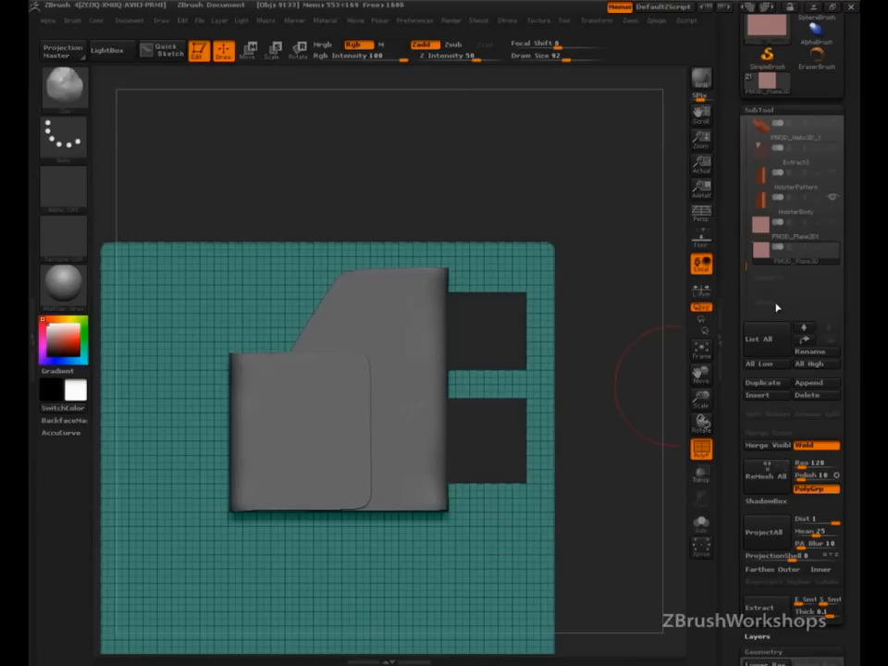
- Hide the HolsterBody subtool so only the plane is displayed
{"action": "left_click", "coordinate": [835, 200]}
{"action": "left_click", "coordinate": [835, 200]}
{"action": "left_click", "coordinate": [834, 198]}
- Hide a top square, two tall strips, two smaller rectangles and two long bottom bands of the plane, then invert the visibility
{"action": "mouse_move", "coordinate": [470, 306]}
{"action": "left_mouse_down", "text": "ctrl+shift"}
{"action": "mouse_move", "coordinate": [508, 352]}
{"action": "mouse_move", "coordinate": [480, 343]}
{"action": "mouse_move", "coordinate": [482, 366]}
{"action": "mouse_move", "coordinate": [465, 335]}
{"action": "left_mouse_up", "text": "ctrl+shift"}
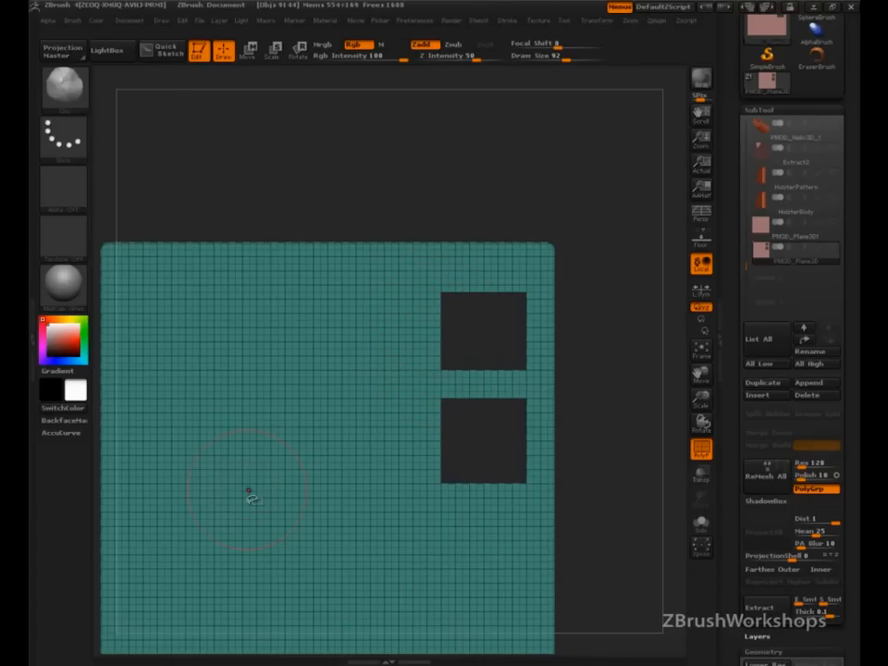
{"action": "mouse_move", "coordinate": [335, 274]}
{"action": "left_mouse_down", "text": "ctrl+shift"}
{"action": "mouse_move", "coordinate": [409, 345]}
{"action": "mouse_move", "coordinate": [413, 328]}
{"action": "mouse_move", "coordinate": [399, 317]}
{"action": "mouse_move", "coordinate": [411, 335]}
{"action": "mouse_move", "coordinate": [403, 344]}
{"action": "mouse_move", "coordinate": [359, 338]}
{"action": "mouse_move", "coordinate": [413, 340]}
{"action": "left_mouse_up", "text": "ctrl+shift"}
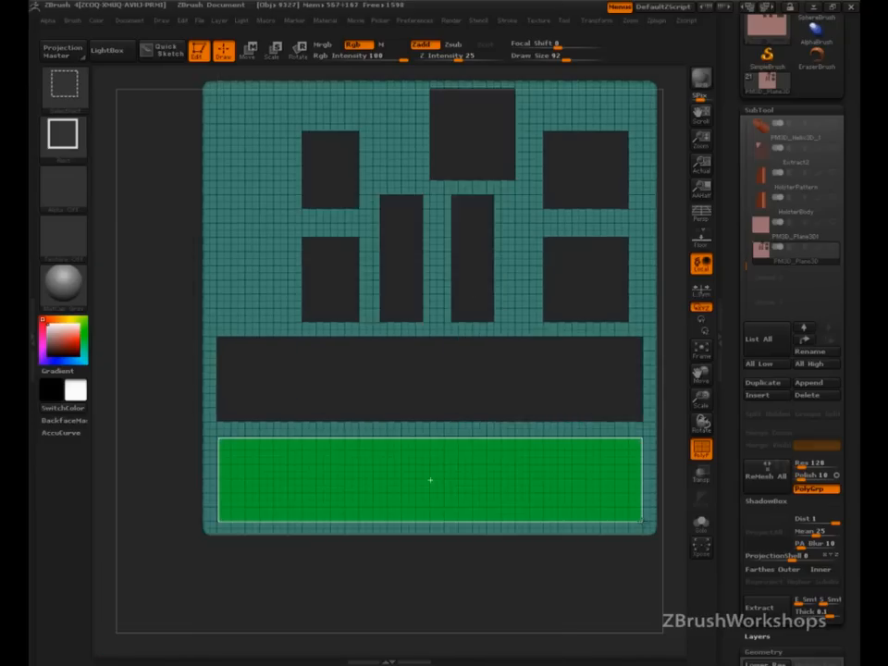
{"action": "left_click_drag", "start_coordinate": [641, 519], "coordinate": [641, 519], "text": "ctrl+shift"}
{"action": "mouse_move", "coordinate": [610, 604]}
{"action": "left_mouse_down", "text": "alt"}
{"action": "mouse_move", "coordinate": [599, 596]}
{"action": "mouse_move", "coordinate": [577, 617]}
{"action": "mouse_move", "coordinate": [578, 594]}
{"action": "mouse_move", "coordinate": [648, 600]}
{"action": "left_mouse_up", "text": "alt"}
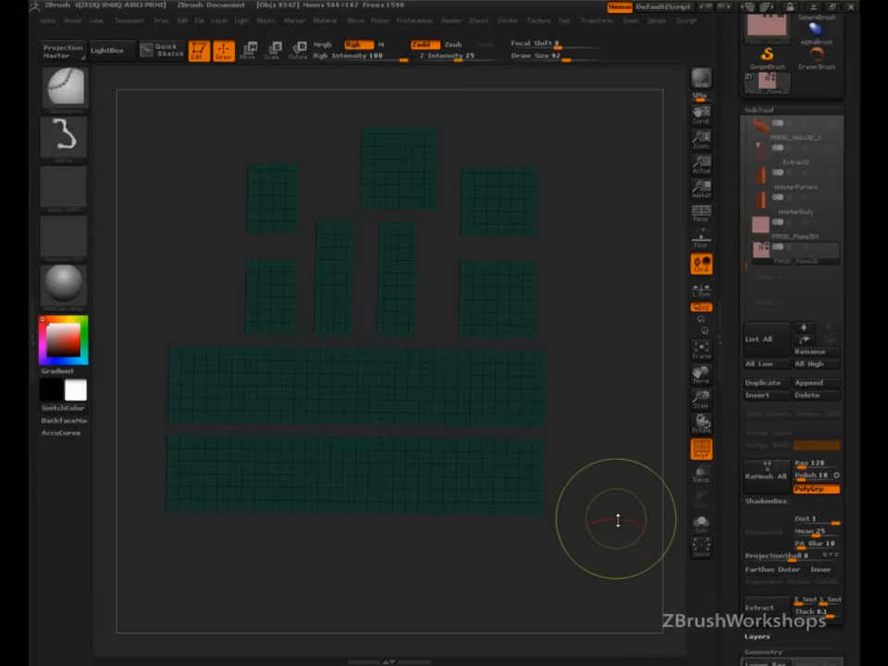
- Delete the plane's lower subdivision level and its hidden geometry, keeping only the rectangular strap pieces
{"action": "left_click", "coordinate": [764, 651]}
{"action": "left_click", "coordinate": [766, 418]}
{"action": "key", "text": "d"}
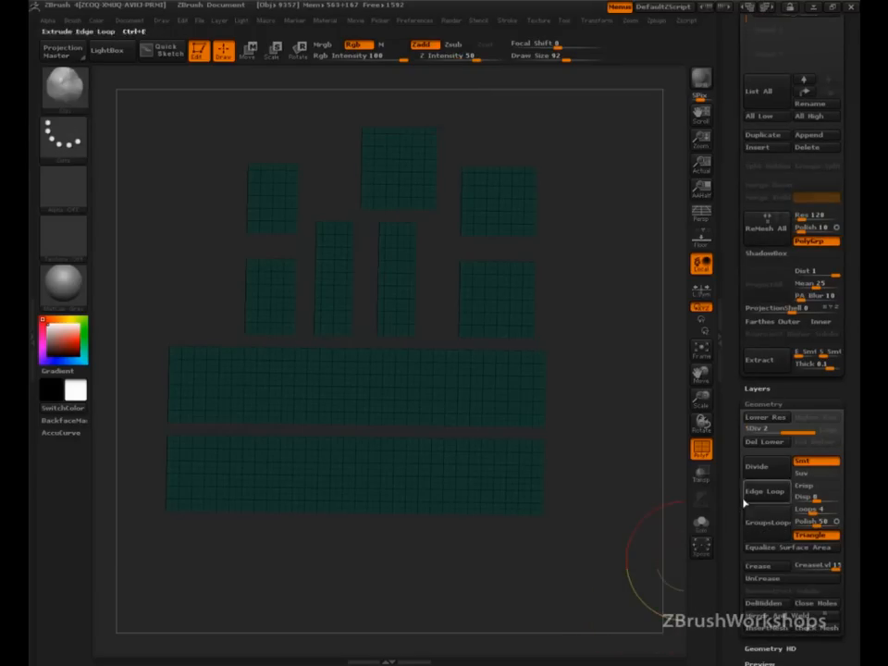
{"action": "left_click", "coordinate": [766, 442]}
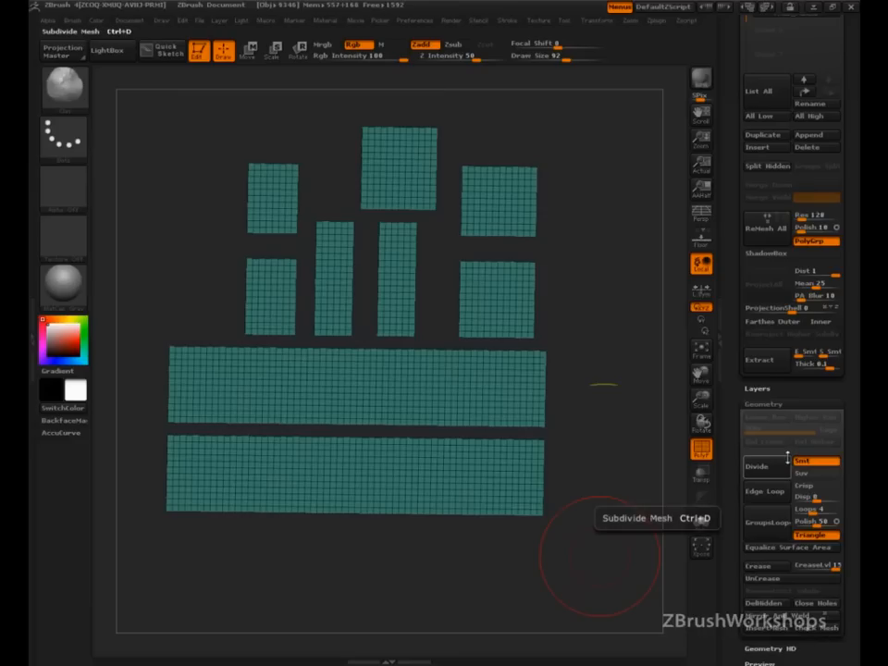
{"action": "left_click", "coordinate": [764, 603]}
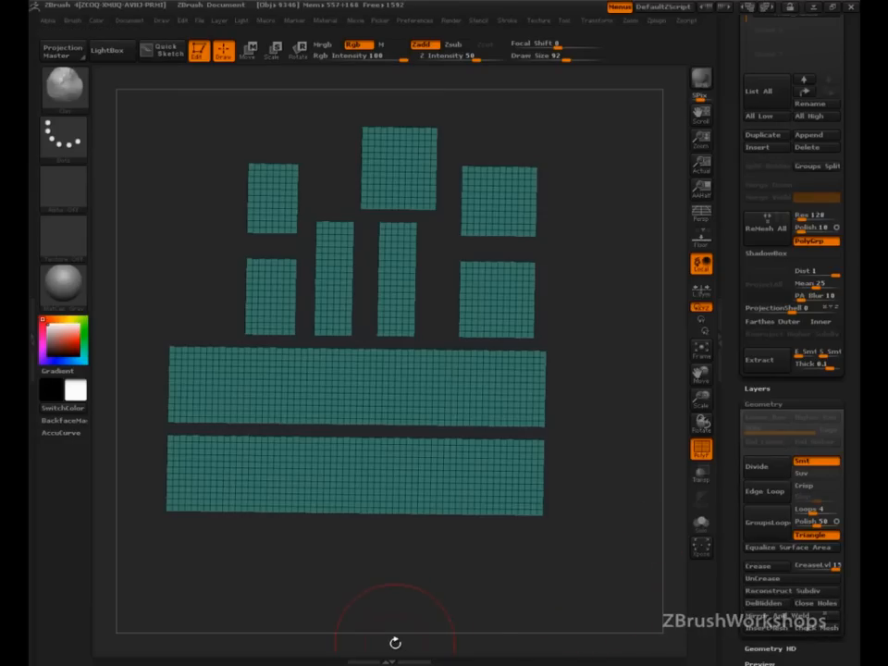
{"action": "scroll", "coordinate": [815, 510], "scroll_direction": "down", "scroll_amount": 10}
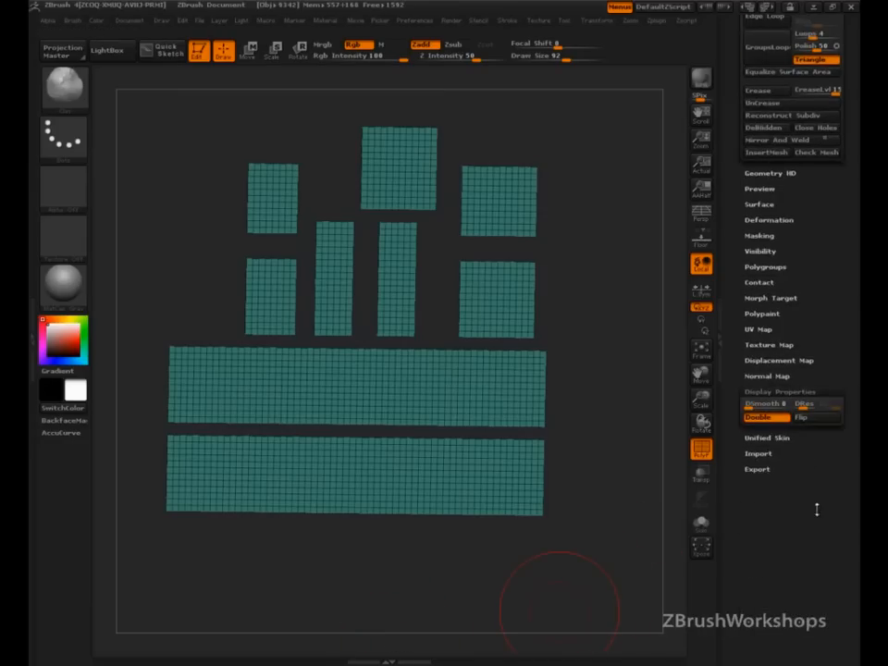
- Auto-assign a separate polygroup to each strap piece and display the HolsterBody subtool again
{"action": "left_click", "coordinate": [766, 240]}
{"action": "left_click", "coordinate": [769, 253]}
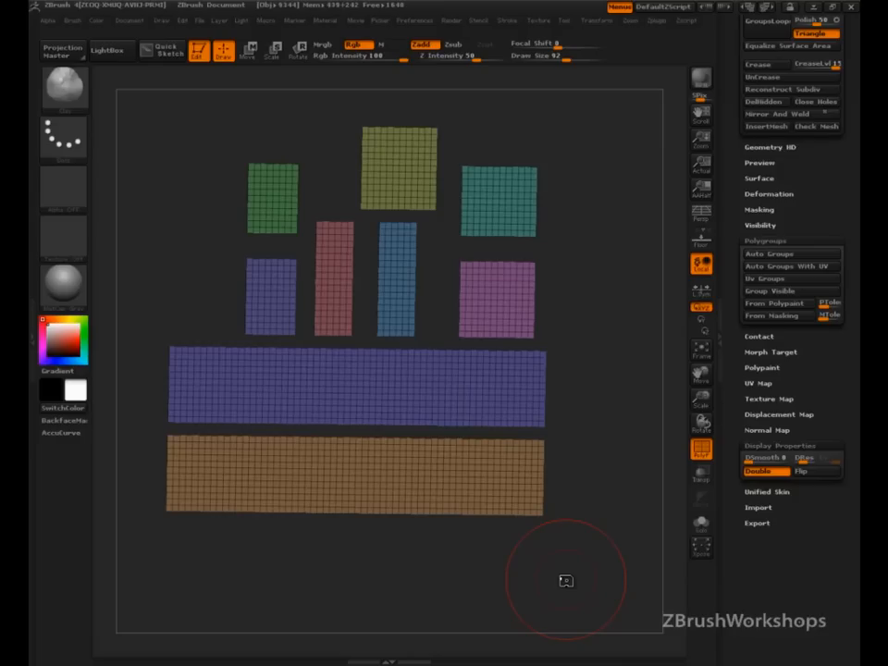
{"action": "scroll", "coordinate": [808, 201], "scroll_direction": "up", "scroll_amount": 6}
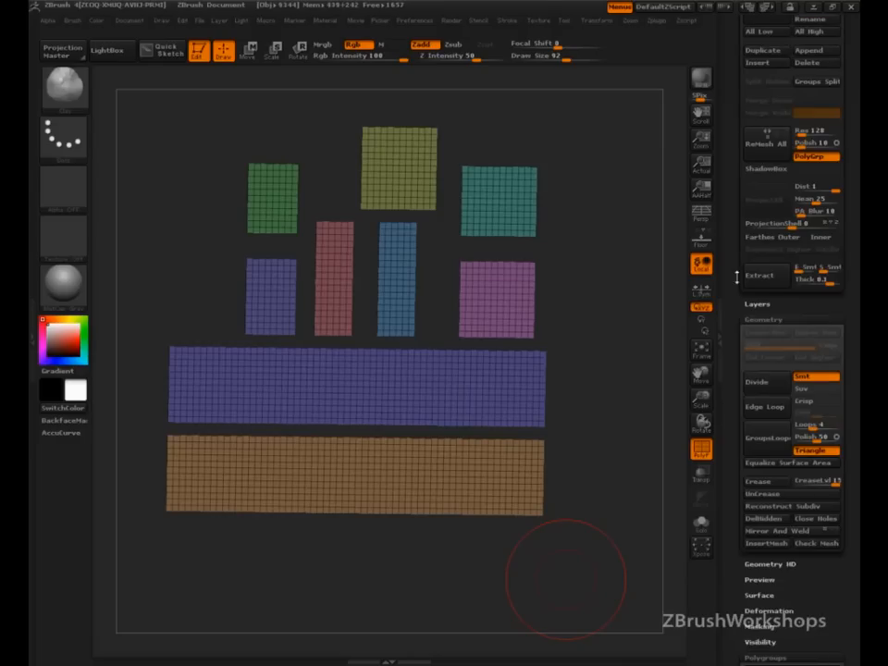
{"action": "scroll", "coordinate": [796, 259], "scroll_direction": "up", "scroll_amount": 2}
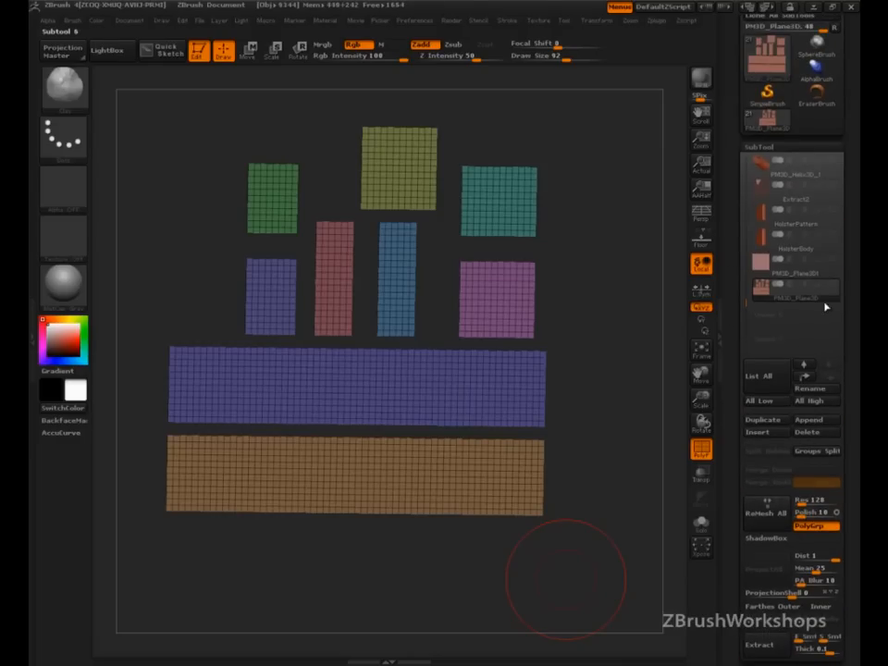
{"action": "left_click", "coordinate": [832, 242]}
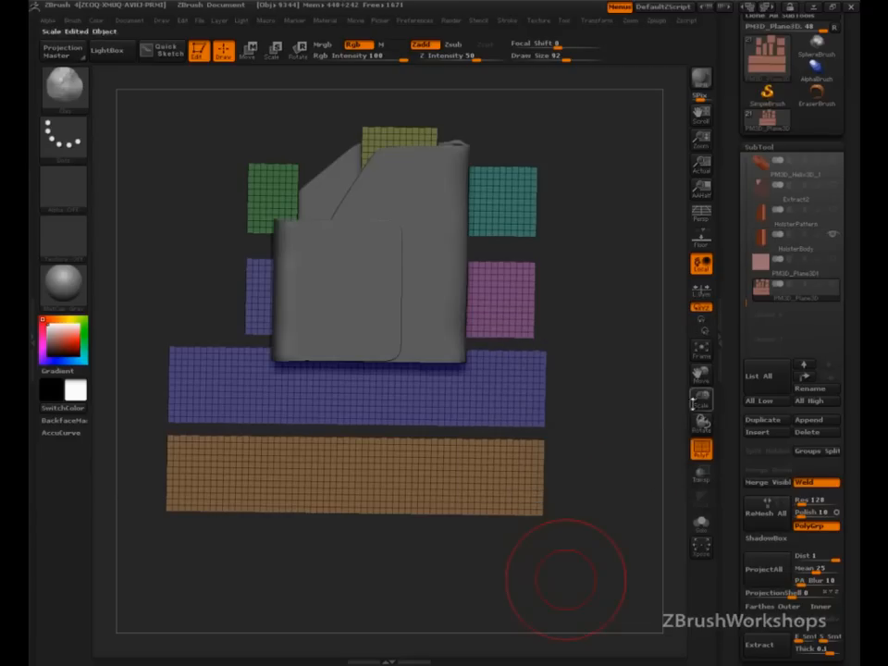
{"action": "mouse_move", "coordinate": [629, 509]}
{"action": "left_mouse_down"}
{"action": "mouse_move", "coordinate": [614, 578]}
{"action": "mouse_move", "coordinate": [633, 542]}
{"action": "mouse_move", "coordinate": [511, 560]}
{"action": "left_mouse_up"}
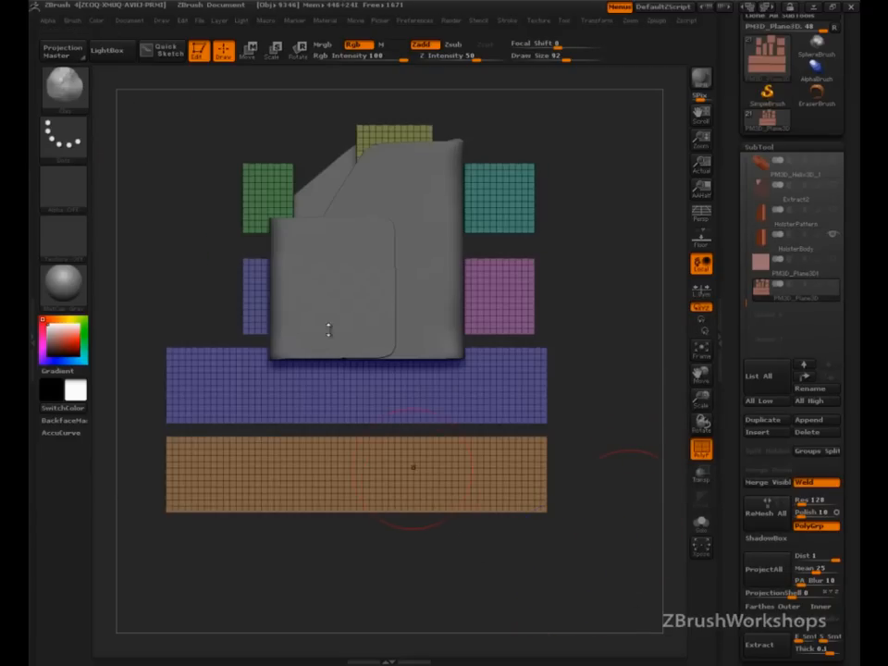
- Move the pieces around the holster: long bands beside the slanted side, four rectangles at the straight edge, one tall strip above, the other below
{"action": "left_click", "coordinate": [71, 20]}
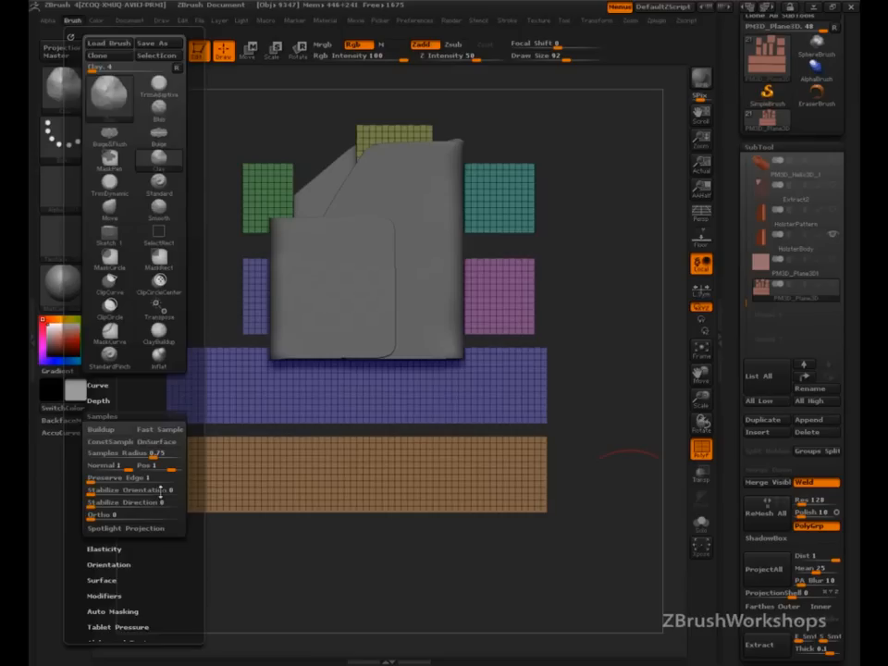
{"action": "left_click", "coordinate": [131, 493]}
{"action": "left_click", "coordinate": [183, 455]}
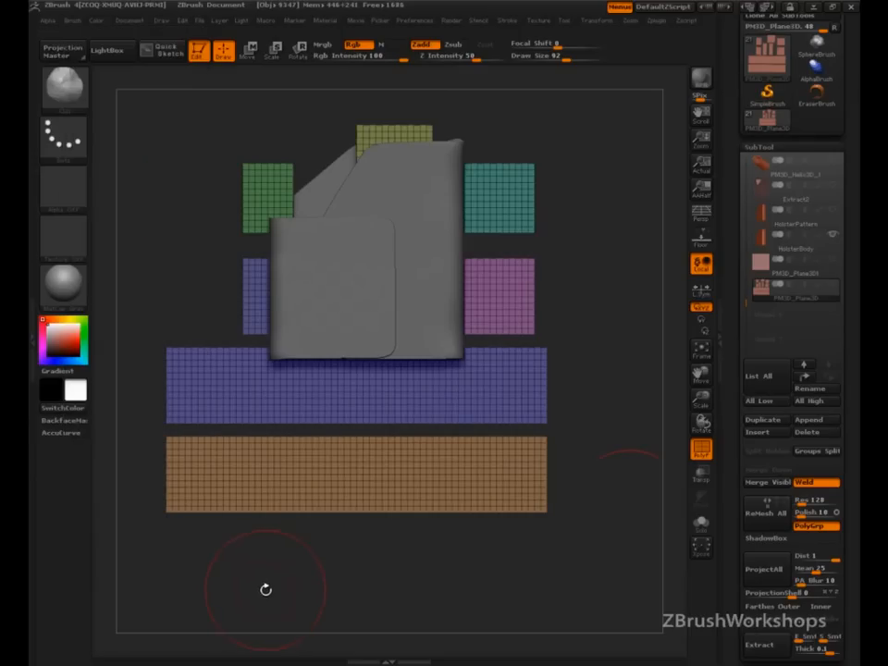
{"action": "left_click", "coordinate": [247, 51]}
{"action": "left_click_drag", "start_coordinate": [485, 202], "coordinate": [620, 202], "text": "shift"}
{"action": "left_click_drag", "start_coordinate": [591, 315], "coordinate": [566, 478], "text": "alt"}
{"action": "left_click_drag", "start_coordinate": [529, 320], "coordinate": [565, 403]}
{"action": "left_click_drag", "start_coordinate": [529, 320], "coordinate": [522, 295]}
{"action": "left_click_drag", "start_coordinate": [532, 400], "coordinate": [531, 412]}
{"action": "left_click_drag", "start_coordinate": [529, 320], "coordinate": [518, 317]}
{"action": "left_click_drag", "start_coordinate": [511, 449], "coordinate": [524, 345]}
{"action": "left_click_drag", "start_coordinate": [566, 435], "coordinate": [566, 406], "text": "alt"}
{"action": "left_click_drag", "start_coordinate": [474, 386], "coordinate": [593, 386], "text": "shift"}
{"action": "left_click_drag", "start_coordinate": [595, 478], "coordinate": [526, 428]}
{"action": "key", "text": "ctrl+z"}
{"action": "left_click_drag", "start_coordinate": [591, 449], "coordinate": [413, 508]}
{"action": "mouse_move", "coordinate": [467, 424]}
{"action": "left_mouse_down"}
{"action": "mouse_move", "coordinate": [473, 366]}
{"action": "mouse_move", "coordinate": [474, 409]}
{"action": "left_mouse_up"}
{"action": "left_click_drag", "start_coordinate": [423, 466], "coordinate": [469, 493]}
{"action": "left_click_drag", "start_coordinate": [545, 419], "coordinate": [557, 422]}
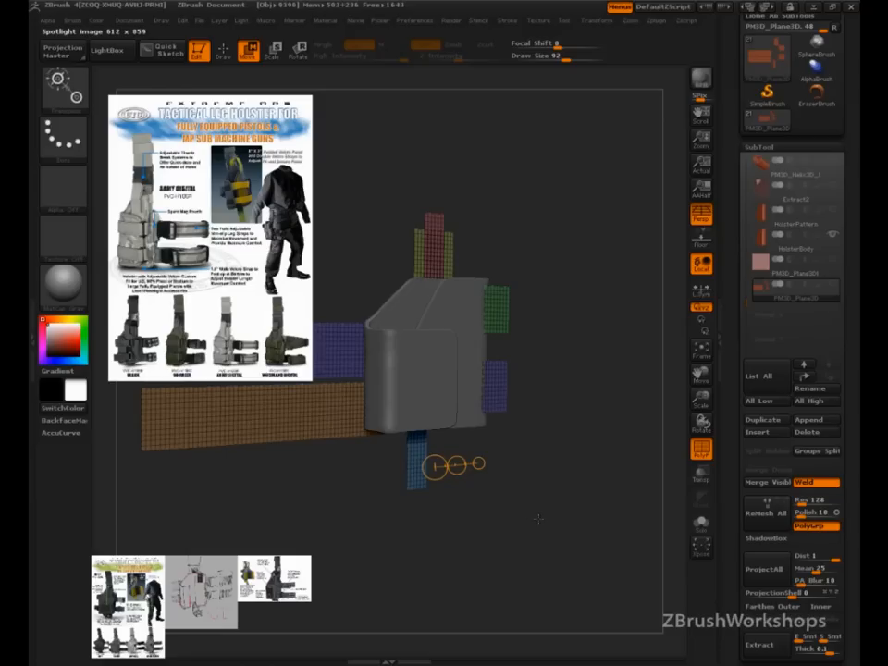
- Mask every strap piece except the two long bands beside the holster body
{"action": "left_click_drag", "start_coordinate": [538, 519], "coordinate": [629, 569]}
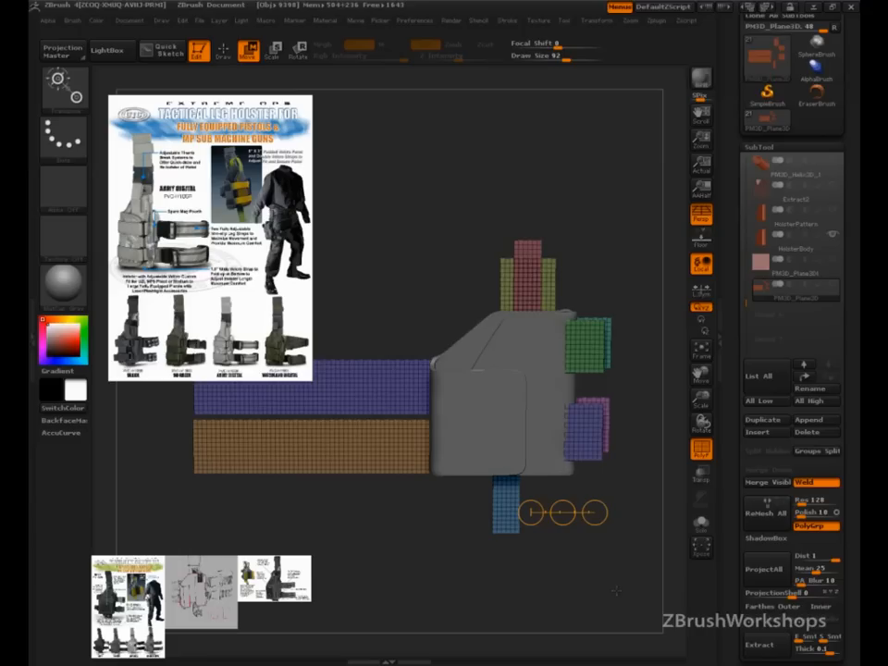
{"action": "left_click_drag", "start_coordinate": [565, 596], "coordinate": [595, 589]}
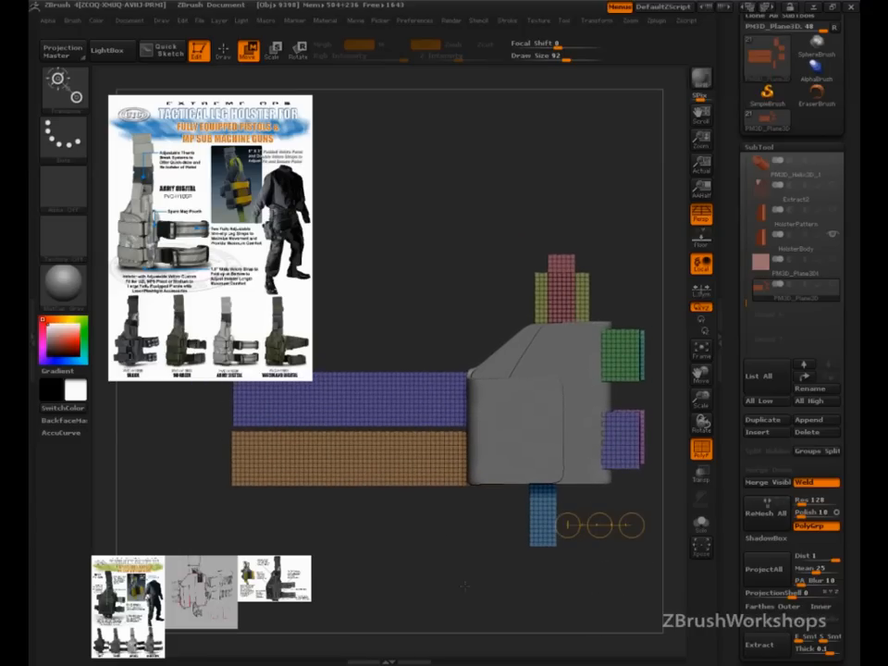
{"action": "left_click_drag", "start_coordinate": [466, 585], "coordinate": [475, 597], "text": "alt"}
{"action": "key", "text": "q"}
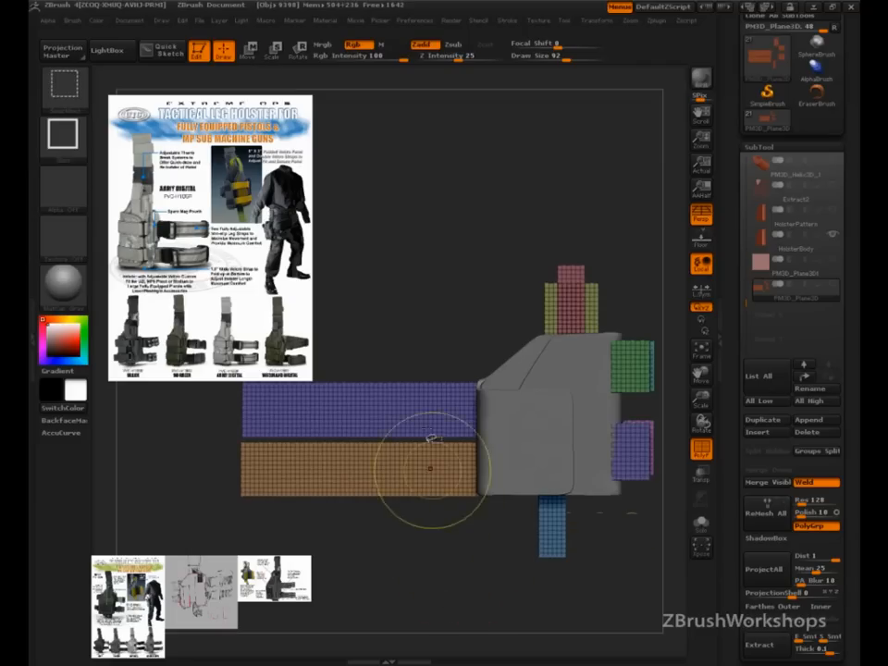
{"action": "left_click", "coordinate": [429, 417], "text": "ctrl+shift"}
{"action": "left_click_drag", "start_coordinate": [425, 499], "coordinate": [435, 522], "text": "ctrl+shift"}
{"action": "left_click", "coordinate": [432, 476], "text": "ctrl+shift"}
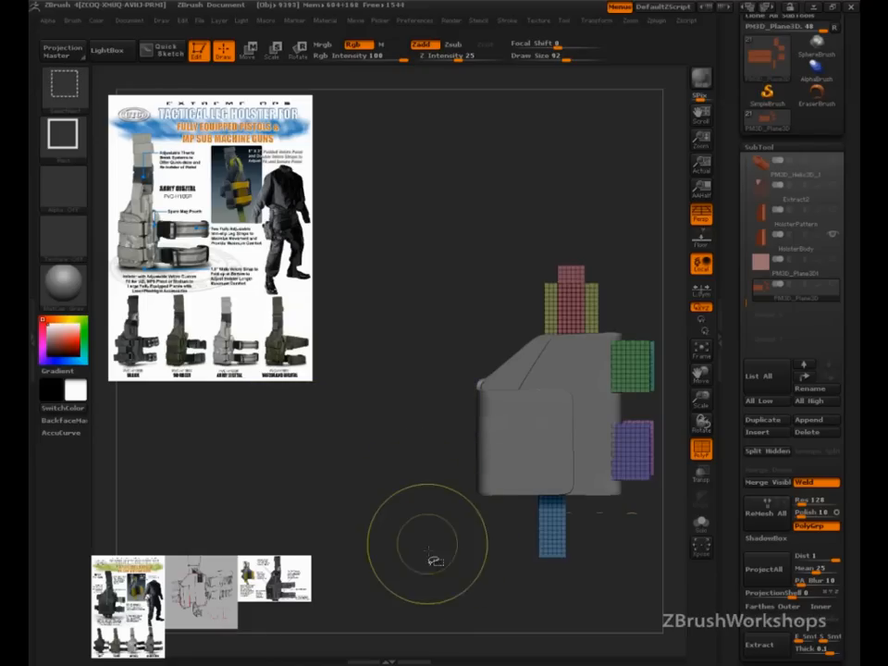
{"action": "left_click", "coordinate": [425, 531], "text": "ctrl"}
{"action": "left_click", "coordinate": [429, 530], "text": "ctrl+shift"}
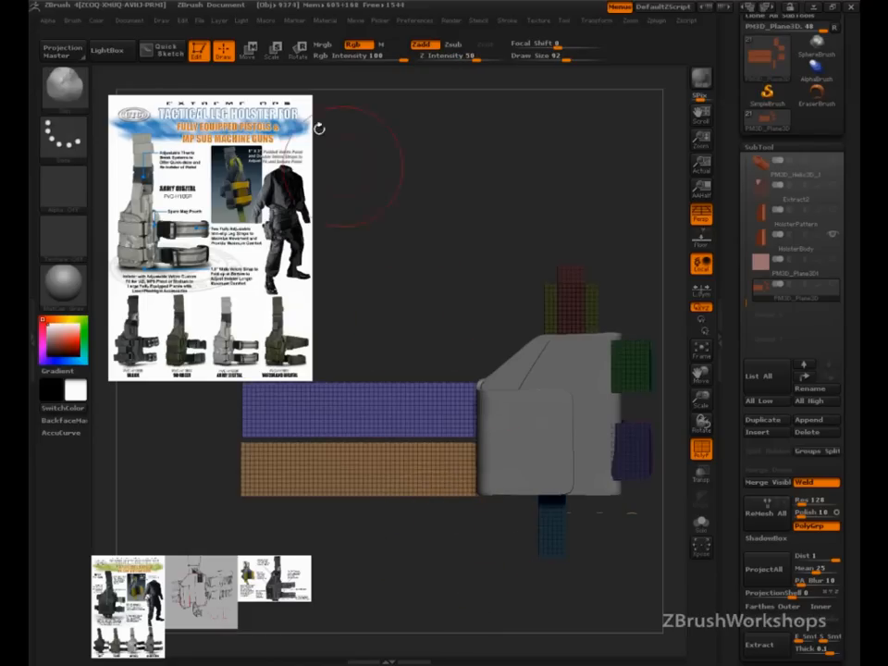
- Scale the two long bands down uniformly, keeping their ends against the holster body's edge
{"action": "key", "text": "e"}
{"action": "mouse_move", "coordinate": [446, 410]}
{"action": "left_mouse_down", "text": "shift"}
{"action": "mouse_move", "coordinate": [446, 199]}
{"action": "mouse_move", "coordinate": [449, 234]}
{"action": "left_mouse_up", "text": "shift"}
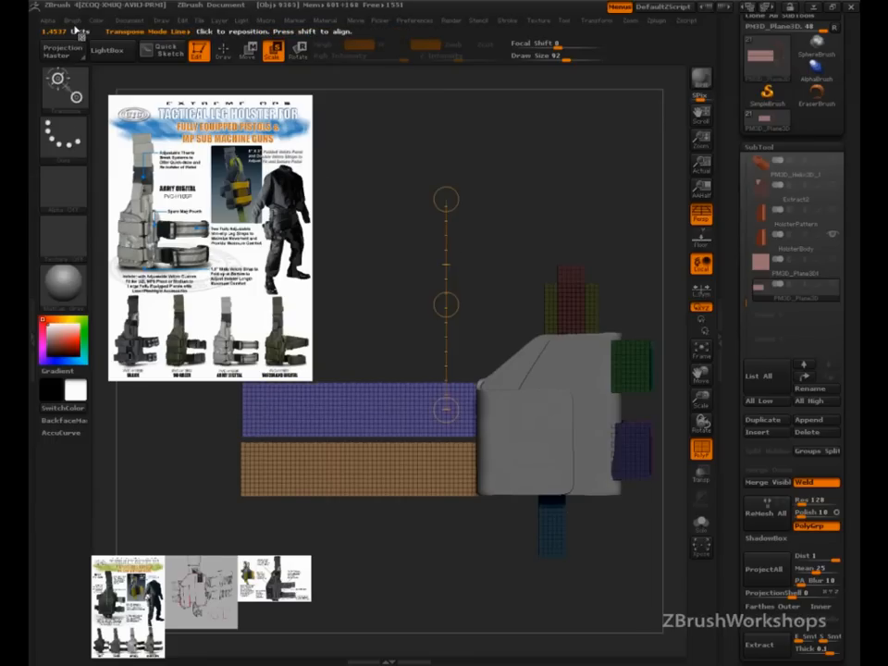
{"action": "left_click", "coordinate": [71, 20]}
{"action": "mouse_move", "coordinate": [159, 565]}
{"action": "left_mouse_down"}
{"action": "mouse_move", "coordinate": [161, 462]}
{"action": "mouse_move", "coordinate": [175, 435]}
{"action": "mouse_move", "coordinate": [91, 432]}
{"action": "left_mouse_up"}
{"action": "left_click_drag", "start_coordinate": [446, 199], "coordinate": [446, 315]}
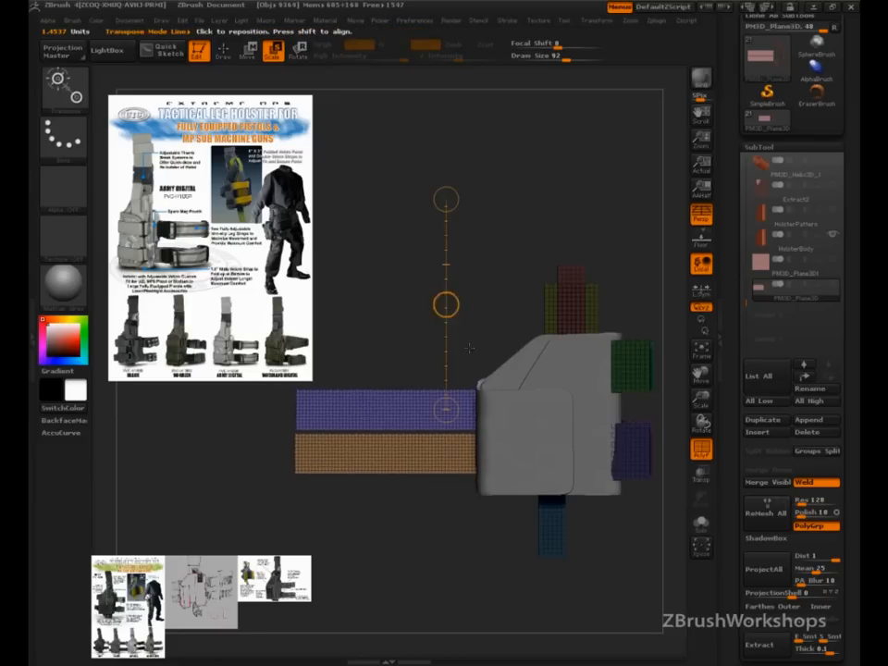
{"action": "left_click_drag", "start_coordinate": [618, 535], "coordinate": [553, 538], "text": "alt"}
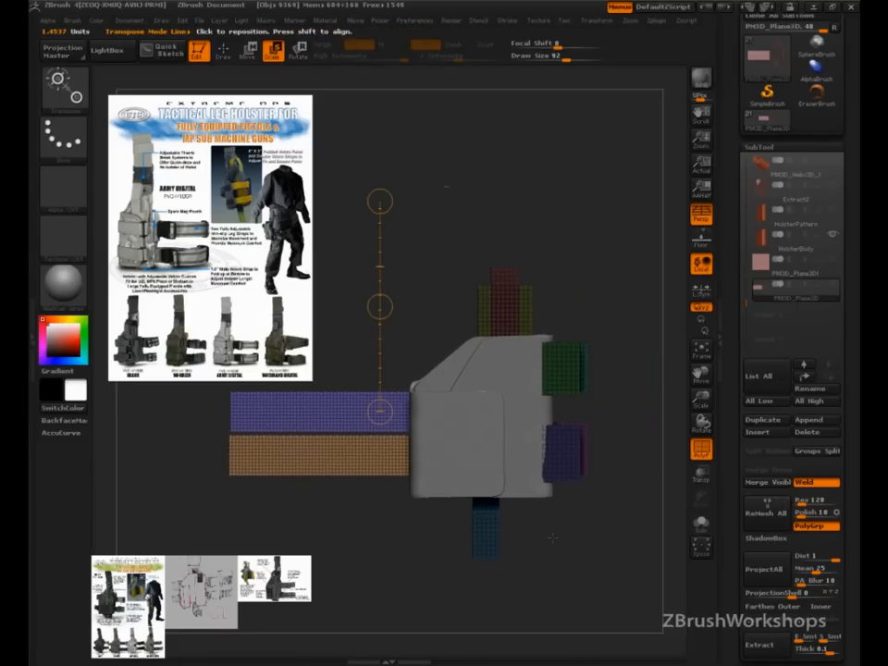
{"action": "left_click_drag", "start_coordinate": [377, 223], "coordinate": [375, 237]}
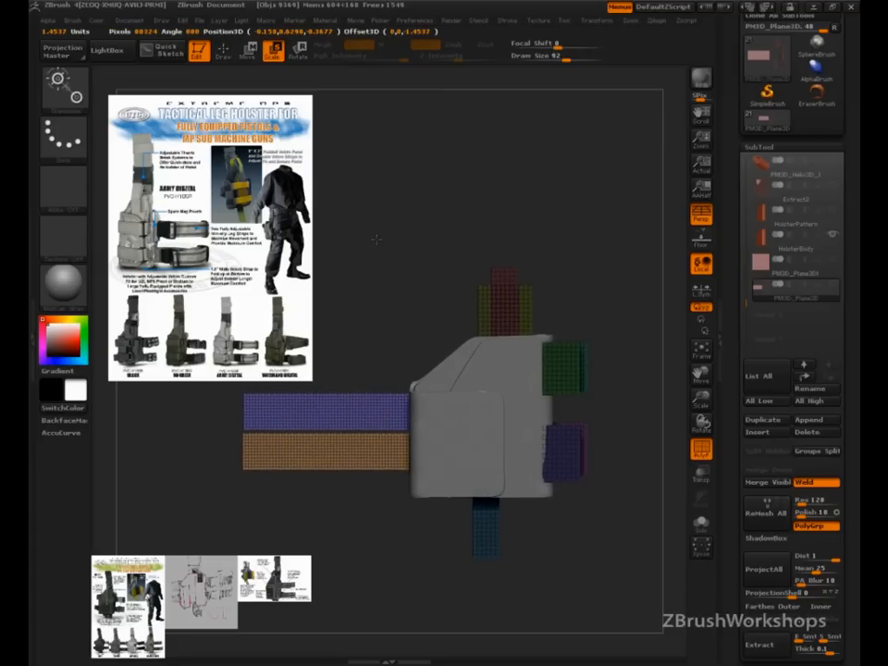
{"action": "left_click_drag", "start_coordinate": [374, 241], "coordinate": [380, 243]}
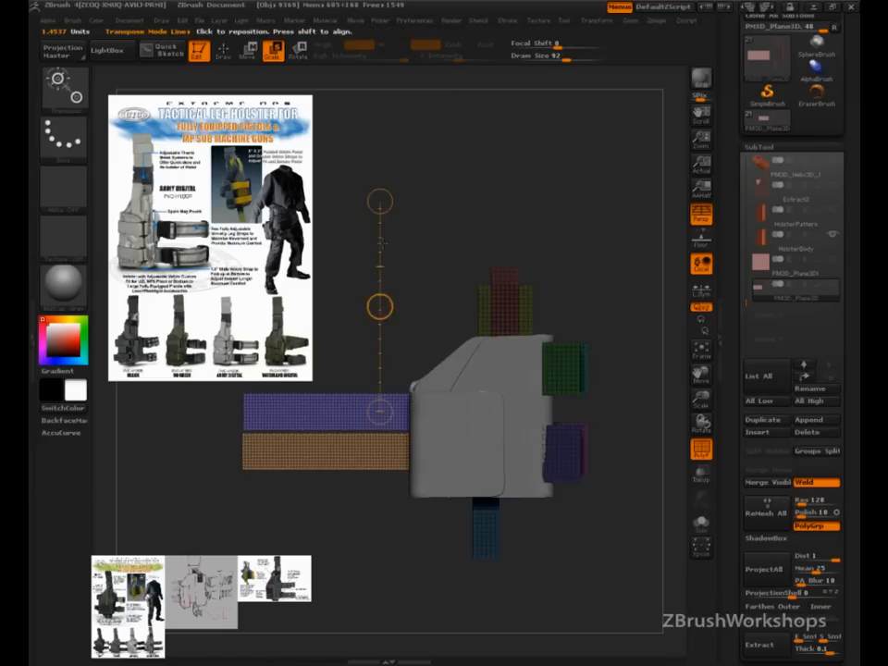
- Mask every strap piece except the four small rectangles along the holster's straight edge
{"action": "left_click_drag", "start_coordinate": [580, 546], "coordinate": [548, 550], "text": "alt"}
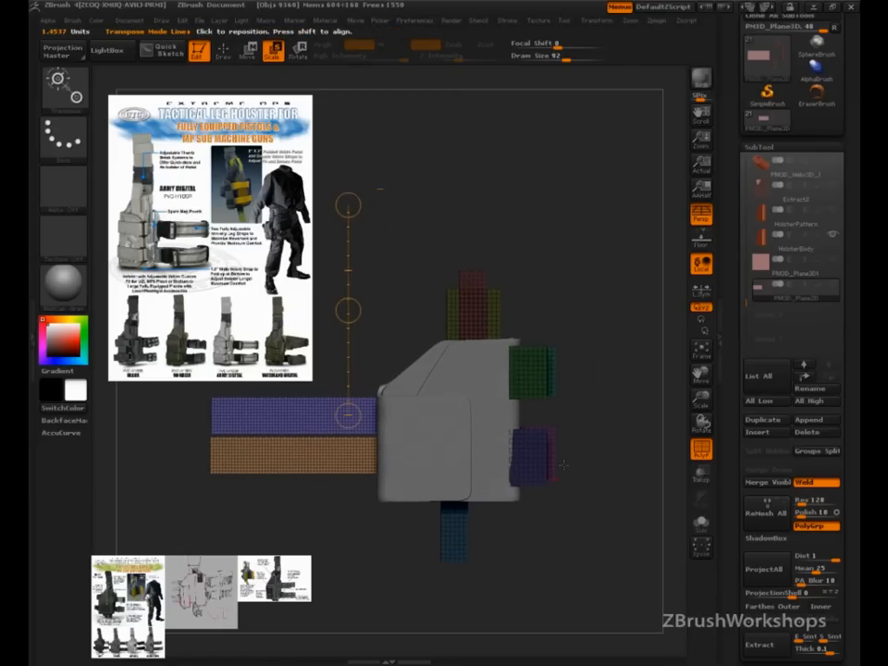
{"action": "left_click_drag", "start_coordinate": [598, 459], "coordinate": [597, 464]}
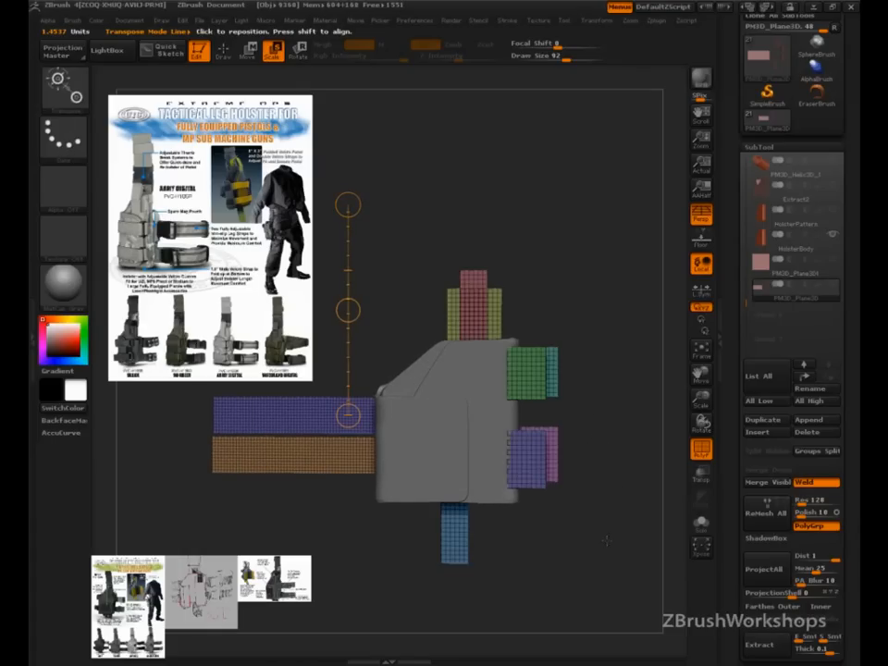
{"action": "key", "text": "q"}
{"action": "left_click", "coordinate": [543, 374], "text": "ctrl+shift"}
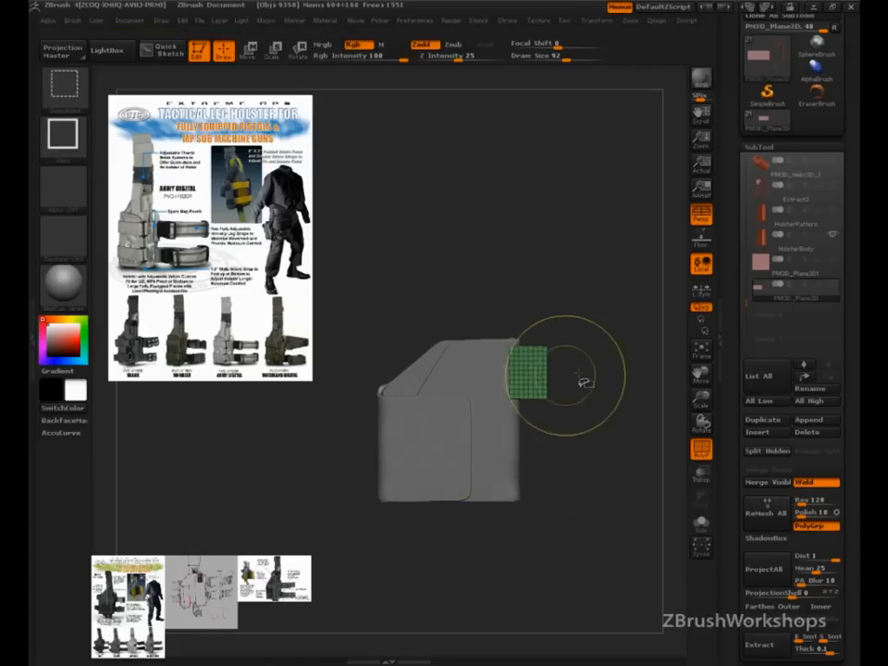
{"action": "left_click", "coordinate": [606, 380], "text": "ctrl"}
{"action": "left_click_drag", "start_coordinate": [599, 384], "coordinate": [608, 463], "text": "ctrl"}
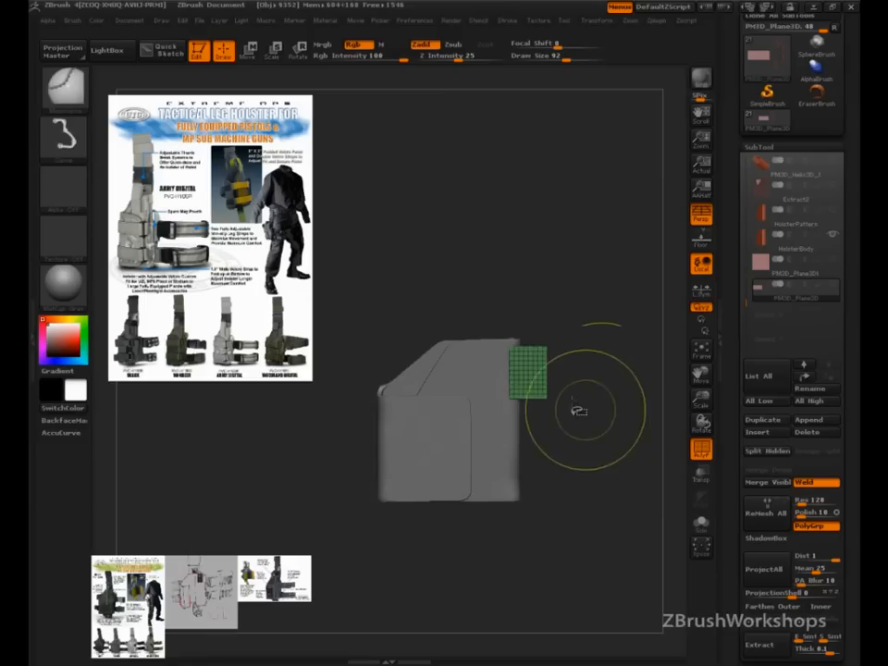
{"action": "left_click_drag", "start_coordinate": [585, 411], "coordinate": [604, 441], "text": "ctrl+shift"}
{"action": "left_click", "coordinate": [548, 385], "text": "ctrl+shift"}
{"action": "left_click", "coordinate": [533, 461], "text": "ctrl+shift"}
{"action": "left_click", "coordinate": [543, 457], "text": "ctrl+shift"}
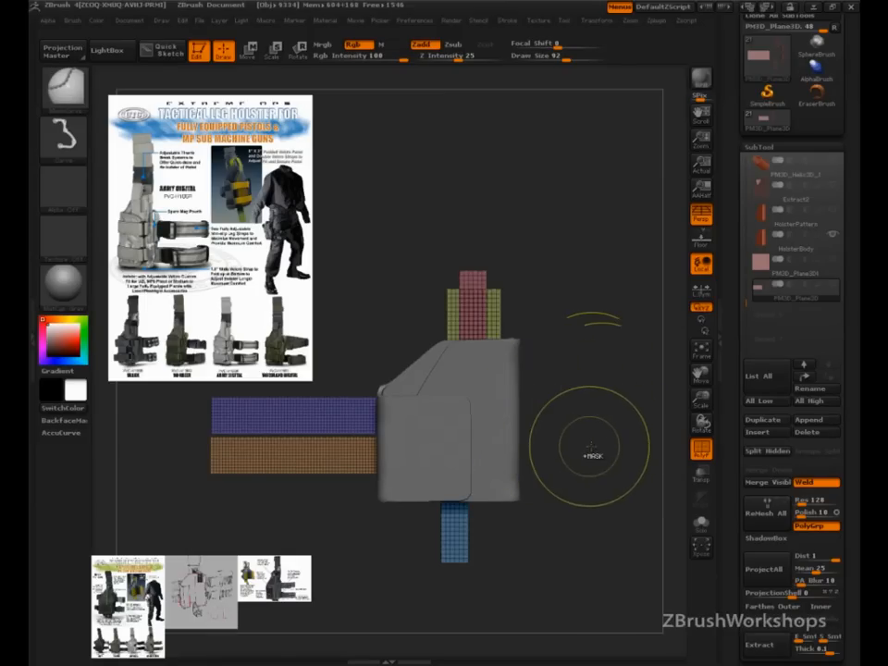
{"action": "left_click", "coordinate": [603, 443], "text": "ctrl"}
{"action": "left_click", "coordinate": [612, 450], "text": "ctrl+shift"}
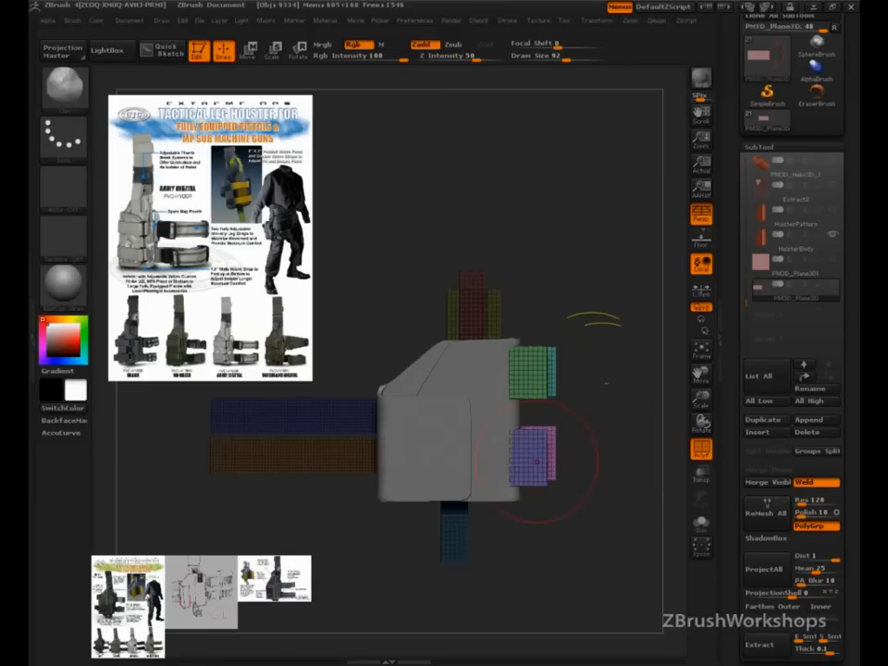
- Scale the four small rectangles down and place them close to the holster's straight edge
{"action": "key", "text": "e"}
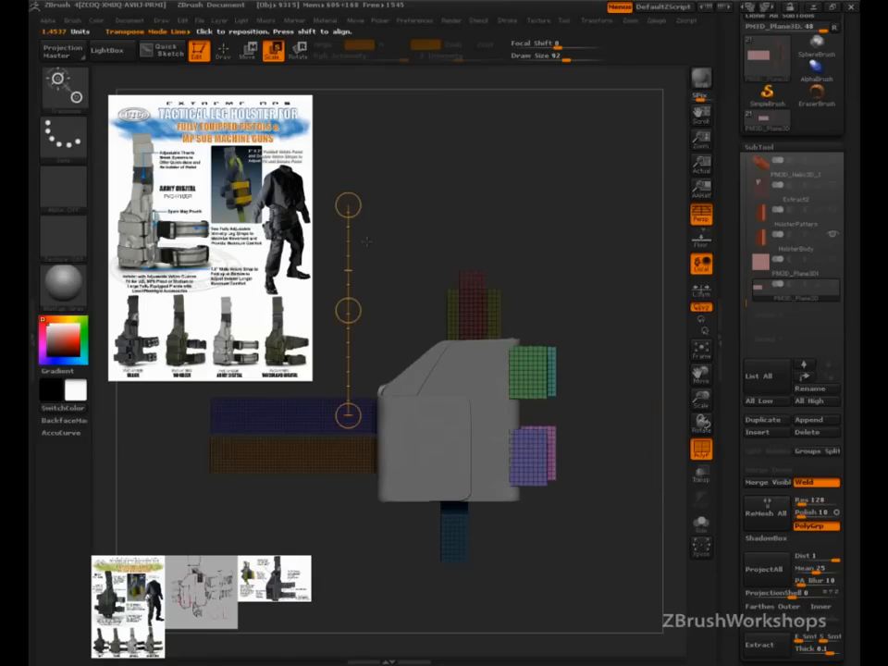
{"action": "left_click_drag", "start_coordinate": [348, 206], "coordinate": [345, 232]}
{"action": "key", "text": "ctrl+z"}
{"action": "mouse_move", "coordinate": [532, 377]}
{"action": "left_mouse_down"}
{"action": "mouse_move", "coordinate": [531, 228]}
{"action": "mouse_move", "coordinate": [540, 297]}
{"action": "left_mouse_up"}
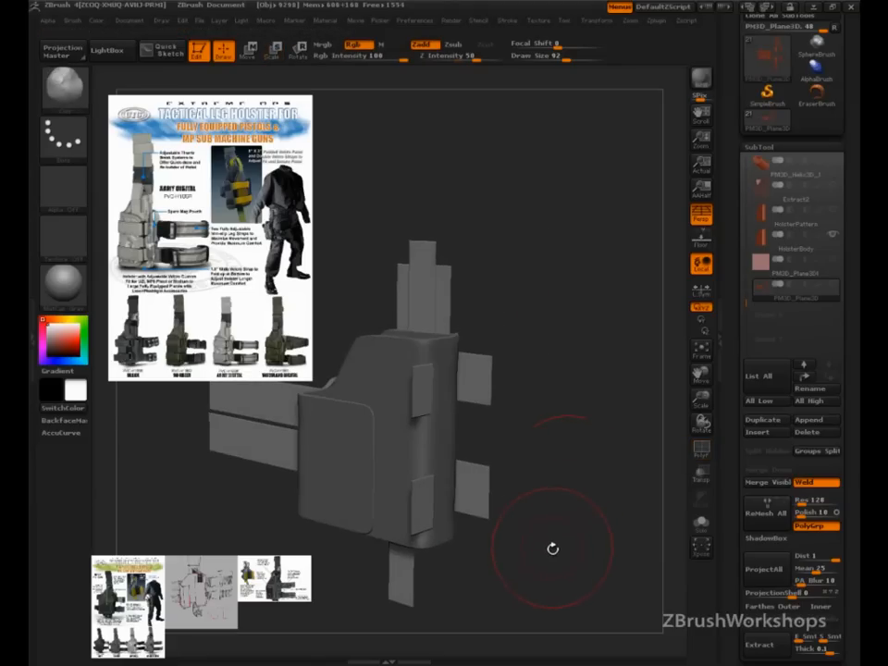
{"action": "left_click_drag", "start_coordinate": [553, 549], "coordinate": [607, 540], "text": "alt"}
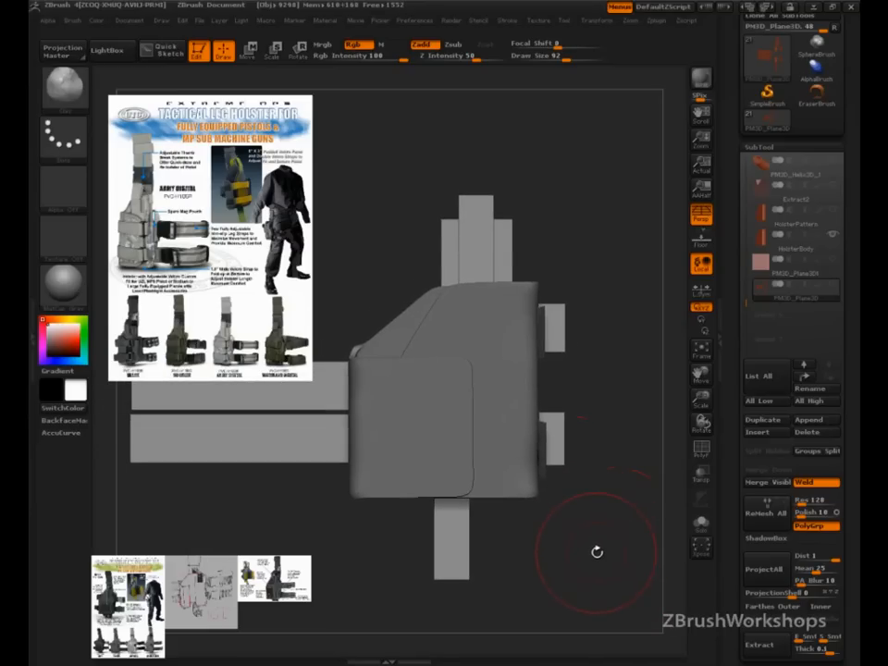
{"action": "left_click_drag", "start_coordinate": [599, 538], "coordinate": [599, 541]}
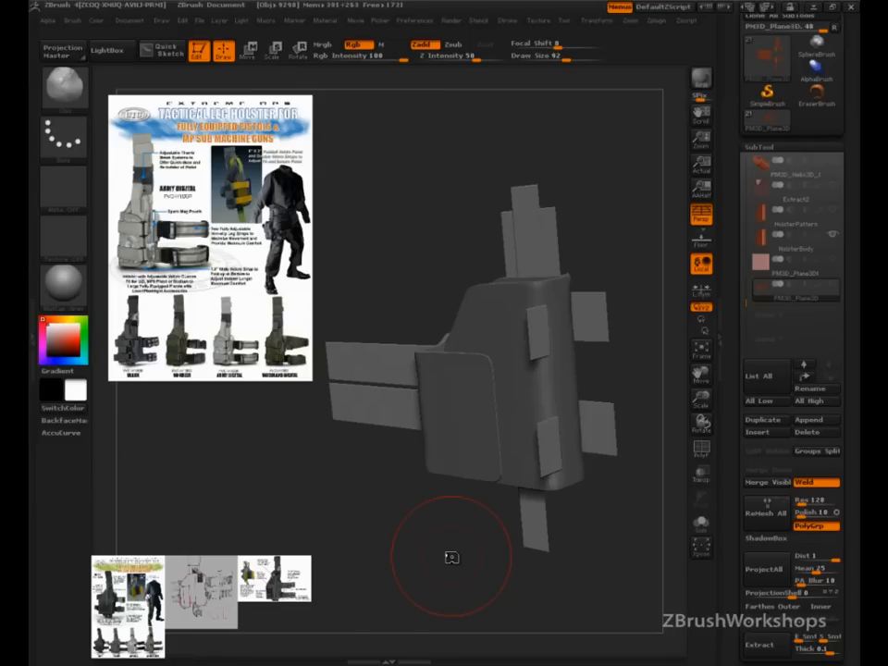
- Hide the reference images and display the polyframe on the strap pieces
{"action": "left_click_drag", "start_coordinate": [394, 577], "coordinate": [387, 583]}
{"action": "left_click_drag", "start_coordinate": [456, 555], "coordinate": [582, 546]}
{"action": "key", "text": "shift+z"}
{"action": "left_click_drag", "start_coordinate": [603, 551], "coordinate": [617, 584]}
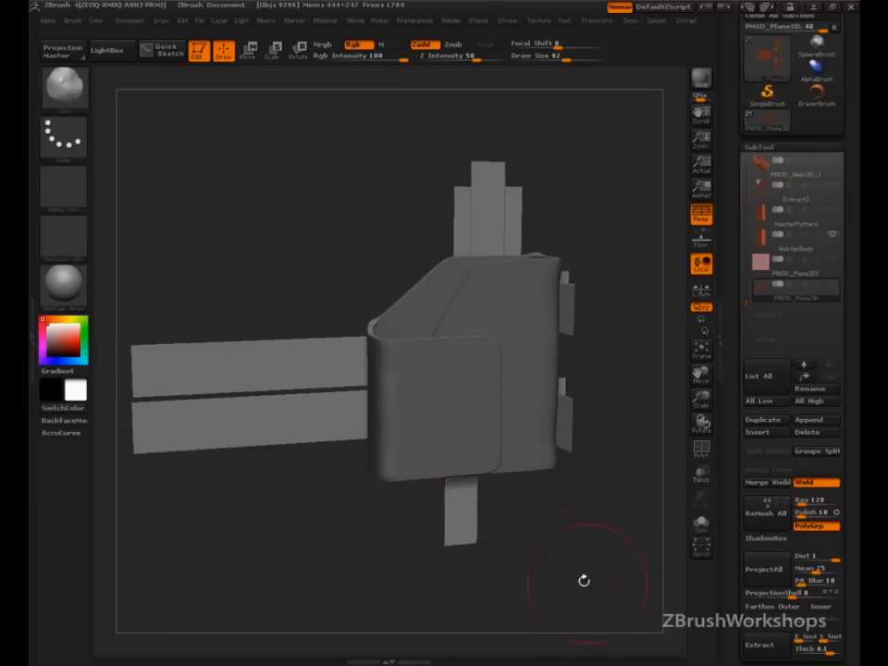
{"action": "key", "text": "shift+f"}
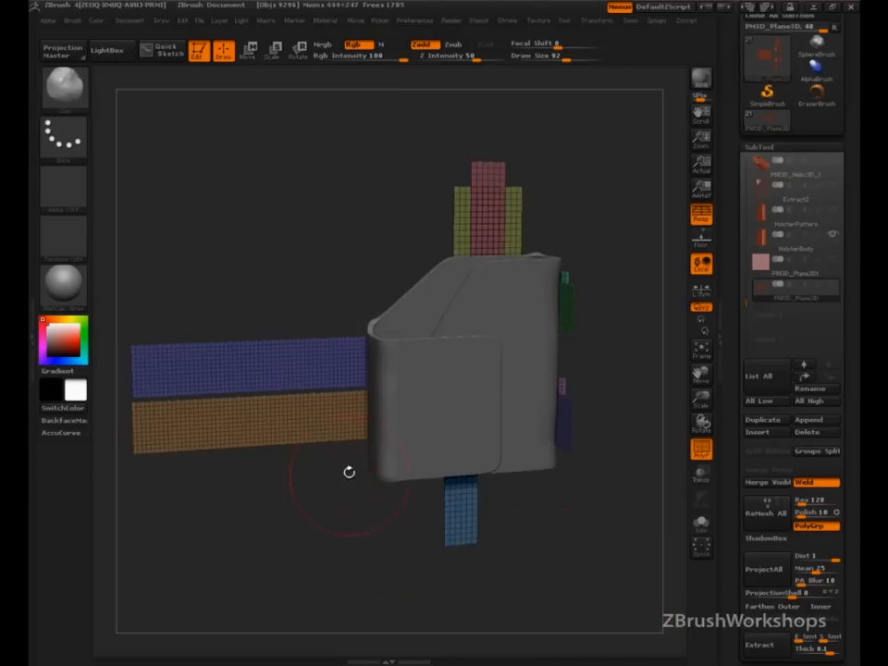
{"action": "mouse_move", "coordinate": [570, 539]}
{"action": "left_mouse_down"}
{"action": "mouse_move", "coordinate": [563, 532]}
{"action": "mouse_move", "coordinate": [571, 541]}
{"action": "left_mouse_up"}
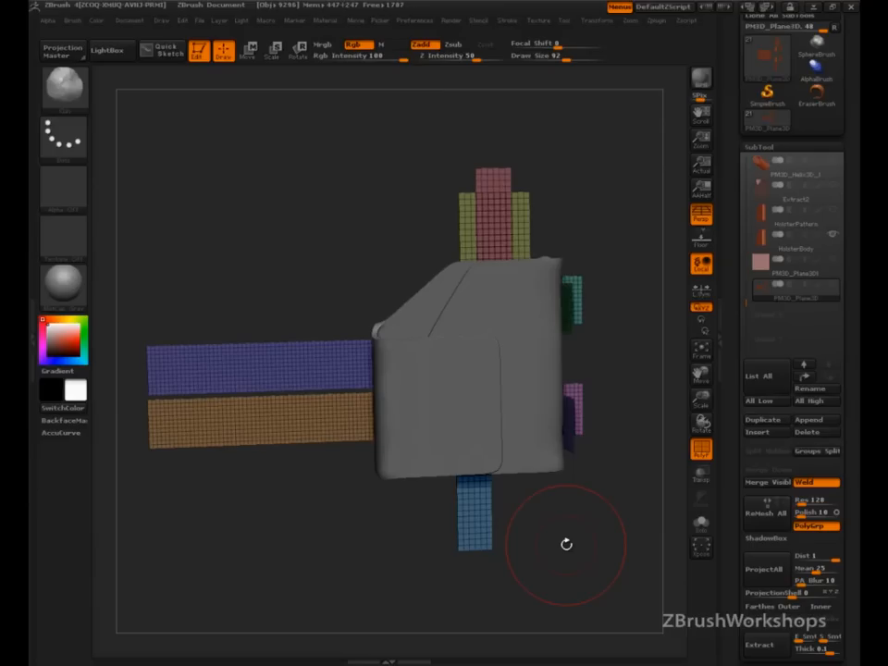
{"action": "left_click_drag", "start_coordinate": [595, 545], "coordinate": [598, 535]}
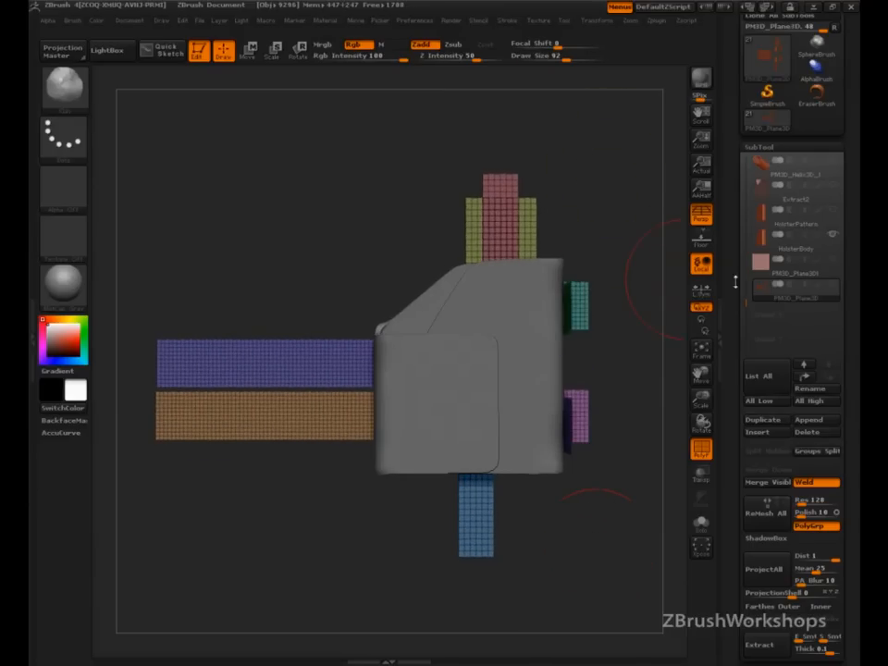
- Mask all pieces except the two long bands and rotate the bands at the holster's edge so they run across its narrow side
{"action": "mouse_move", "coordinate": [624, 123]}
{"action": "left_mouse_down", "text": "ctrl"}
{"action": "mouse_move", "coordinate": [591, 504]}
{"action": "mouse_move", "coordinate": [366, 561]}
{"action": "mouse_move", "coordinate": [371, 598]}
{"action": "left_mouse_up", "text": "ctrl"}
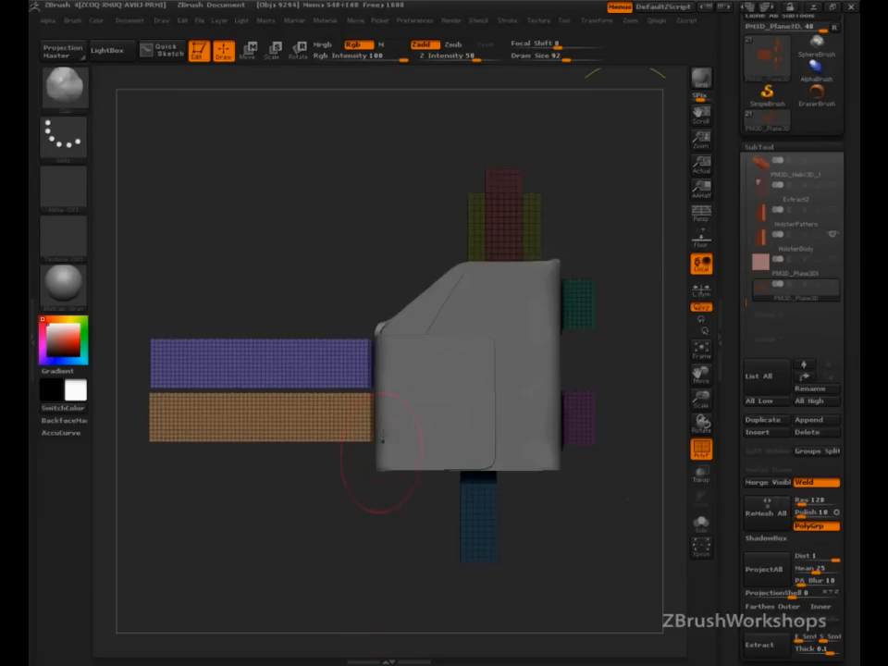
{"action": "left_click", "coordinate": [298, 50]}
{"action": "left_click_drag", "start_coordinate": [369, 367], "coordinate": [368, 198]}
{"action": "mouse_move", "coordinate": [369, 282]}
{"action": "left_mouse_down"}
{"action": "mouse_move", "coordinate": [372, 185]}
{"action": "mouse_move", "coordinate": [375, 215]}
{"action": "mouse_move", "coordinate": [389, 170]}
{"action": "mouse_move", "coordinate": [429, 145]}
{"action": "mouse_move", "coordinate": [464, 246]}
{"action": "mouse_move", "coordinate": [463, 333]}
{"action": "mouse_move", "coordinate": [469, 205]}
{"action": "mouse_move", "coordinate": [298, 446]}
{"action": "mouse_move", "coordinate": [332, 435]}
{"action": "left_mouse_up"}
- Mask the parts of the two long bands that cross the holster's narrow side and align the rotation line with the holster's corner
{"action": "left_click_drag", "start_coordinate": [287, 201], "coordinate": [428, 518], "text": "ctrl"}
{"action": "left_click_drag", "start_coordinate": [430, 361], "coordinate": [429, 165]}
{"action": "left_click_drag", "start_coordinate": [430, 223], "coordinate": [440, 125]}
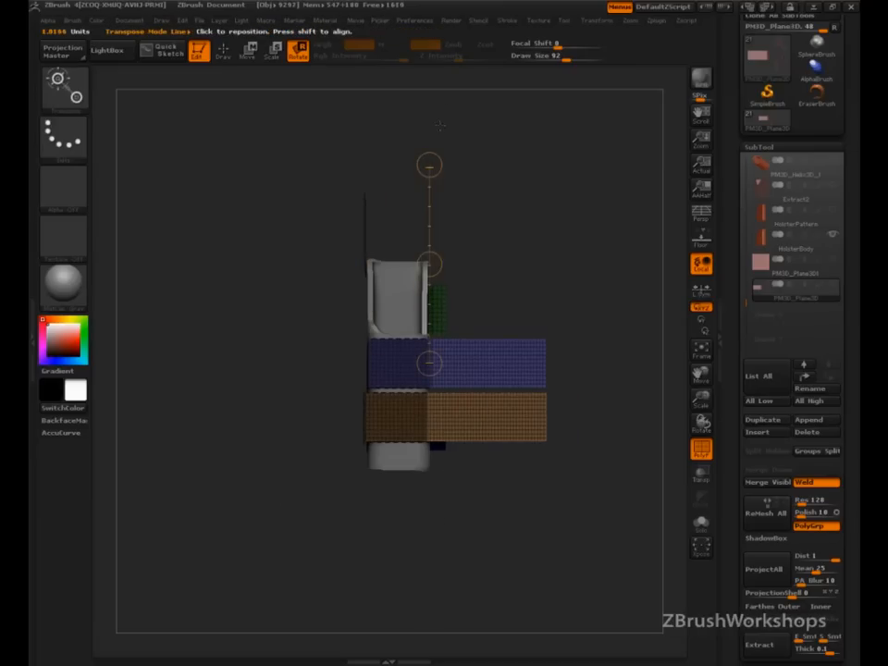
- Try to bend the unmasked ends of the two long bands around the holster's corner
{"action": "left_click_drag", "start_coordinate": [429, 265], "coordinate": [432, 208]}
{"action": "left_click_drag", "start_coordinate": [521, 244], "coordinate": [605, 411]}
{"action": "key", "text": "ctrl+z"}
{"action": "key", "text": "ctrl+z"}
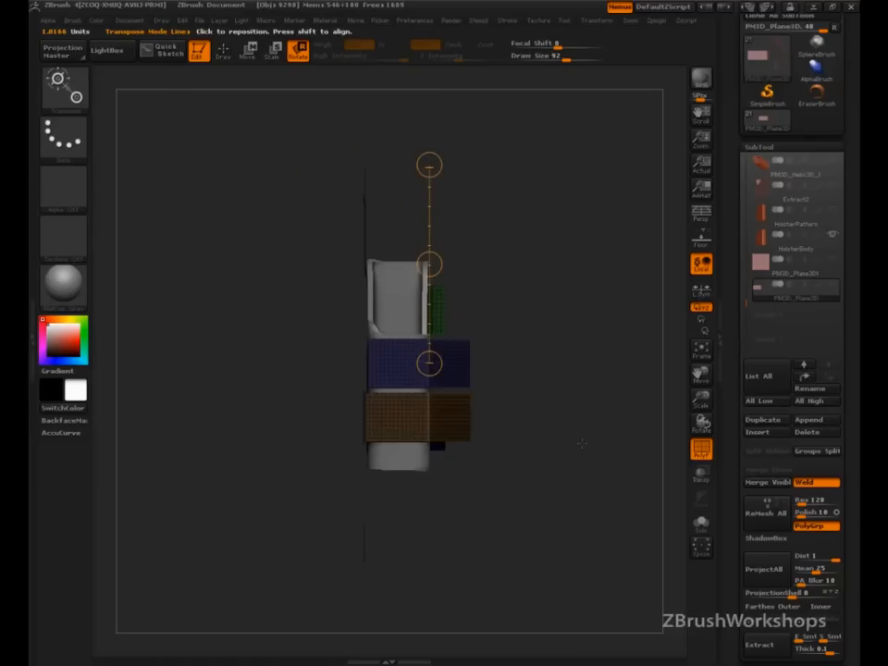
- Mask the strap piece below the holster as well and bend the free ends of the two long bands onto the holster's broad face
{"action": "left_click_drag", "start_coordinate": [307, 481], "coordinate": [502, 646], "text": "ctrl"}
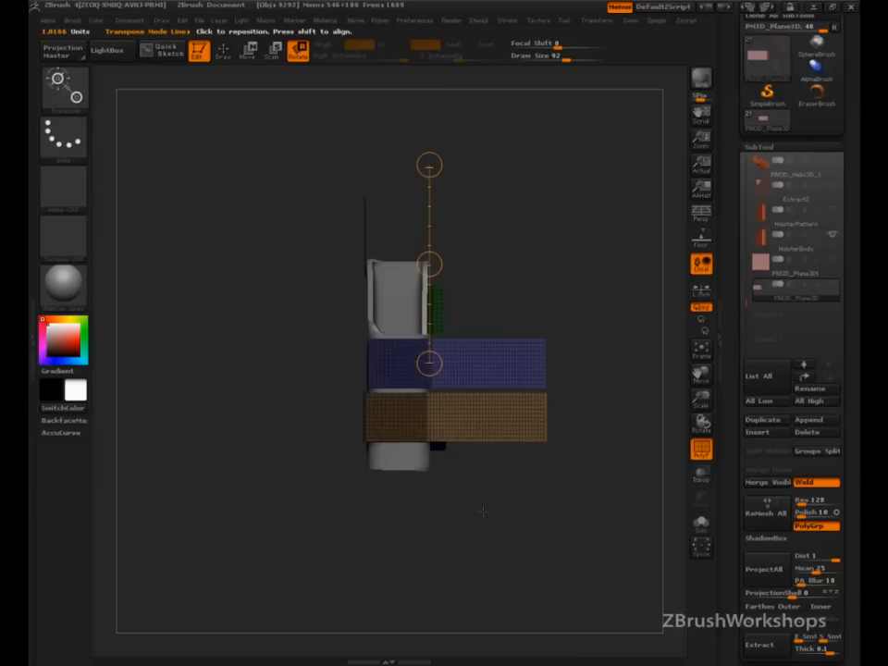
{"action": "left_click_drag", "start_coordinate": [430, 268], "coordinate": [442, 152]}
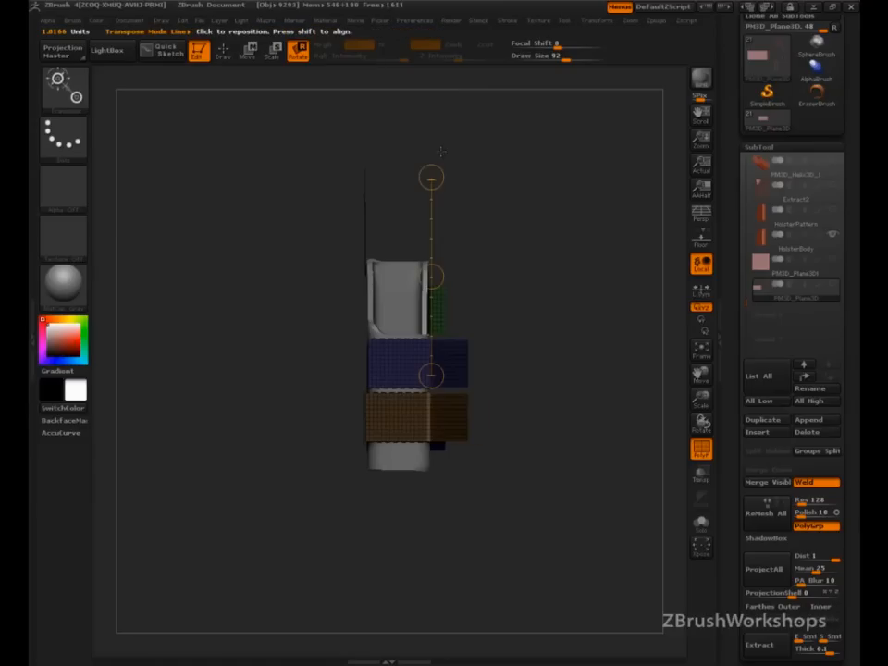
{"action": "left_click_drag", "start_coordinate": [431, 276], "coordinate": [435, 215]}
{"action": "left_click_drag", "start_coordinate": [559, 333], "coordinate": [493, 362]}
{"action": "left_click_drag", "start_coordinate": [400, 538], "coordinate": [392, 512]}
- Compare the wrapped bands and the remaining strap pieces with the holster reference images
{"action": "left_click", "coordinate": [701, 218]}
{"action": "left_click_drag", "start_coordinate": [609, 411], "coordinate": [552, 444], "text": "alt"}
{"action": "key", "text": "shift+z"}
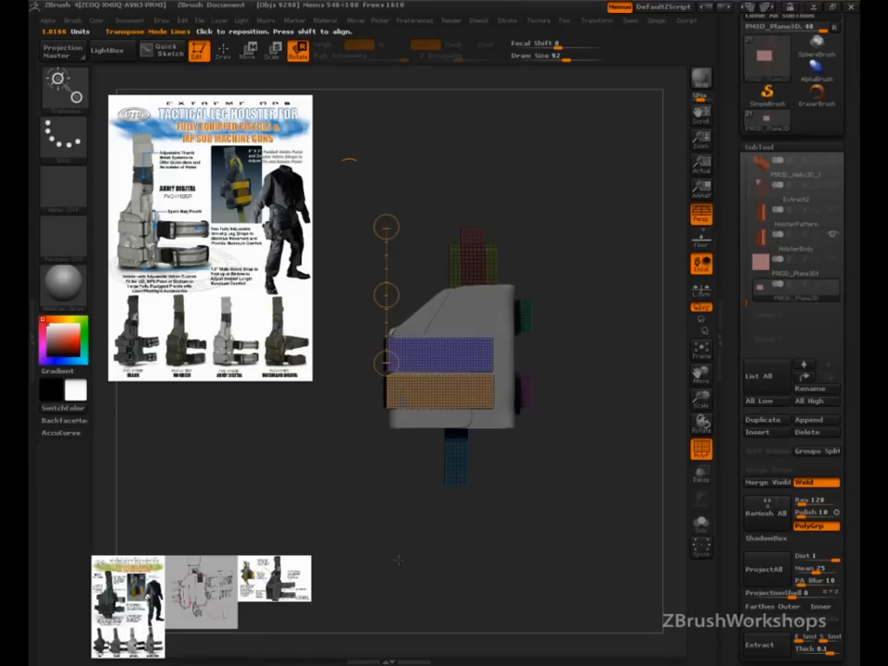
{"action": "key", "text": "shift+z"}
{"action": "key", "text": "shift+z"}
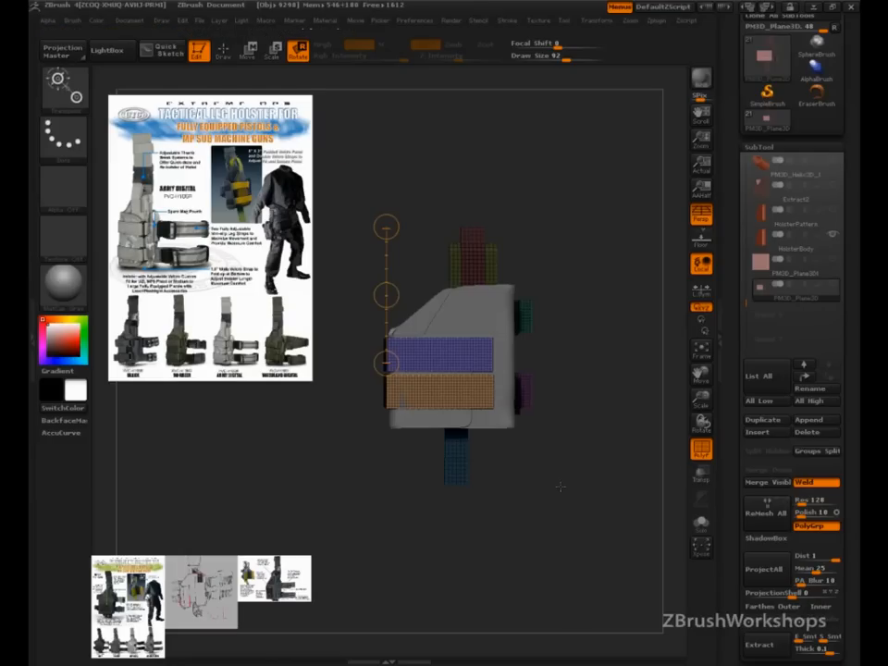
{"action": "key", "text": "shift+z"}
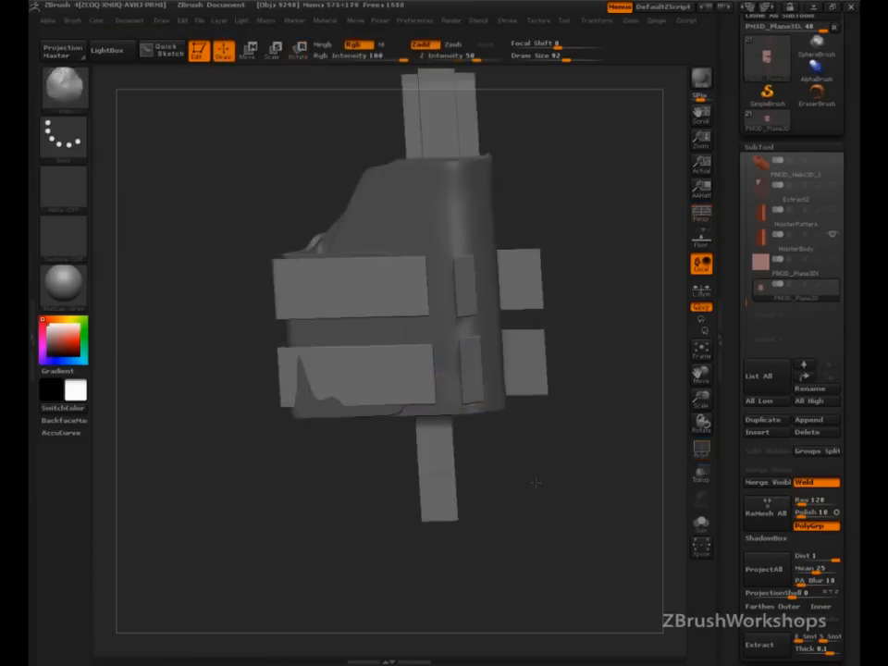
{"action": "mouse_move", "coordinate": [534, 482]}
{"action": "left_mouse_down"}
{"action": "mouse_move", "coordinate": [524, 485]}
{"action": "mouse_move", "coordinate": [557, 484]}
{"action": "left_mouse_up"}
{"action": "key", "text": "shift+z"}
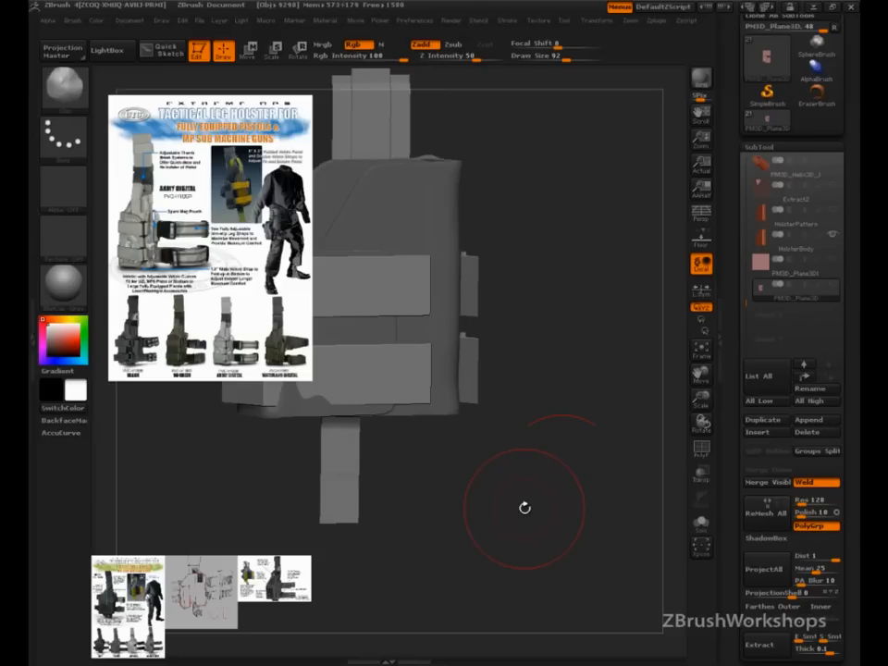
{"action": "key", "text": "ctrl+shift"}
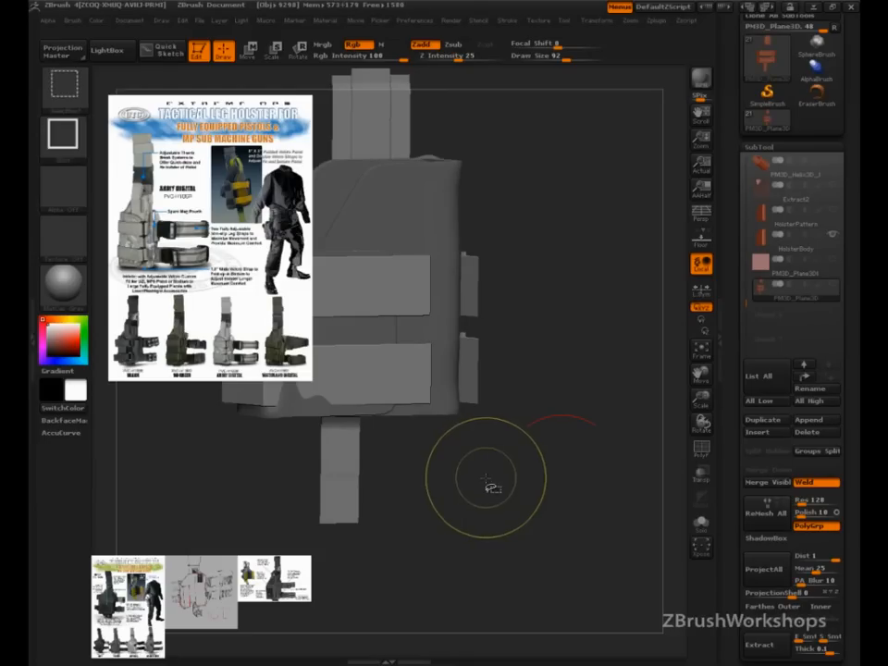
{"action": "key", "text": "ctrl+shift"}
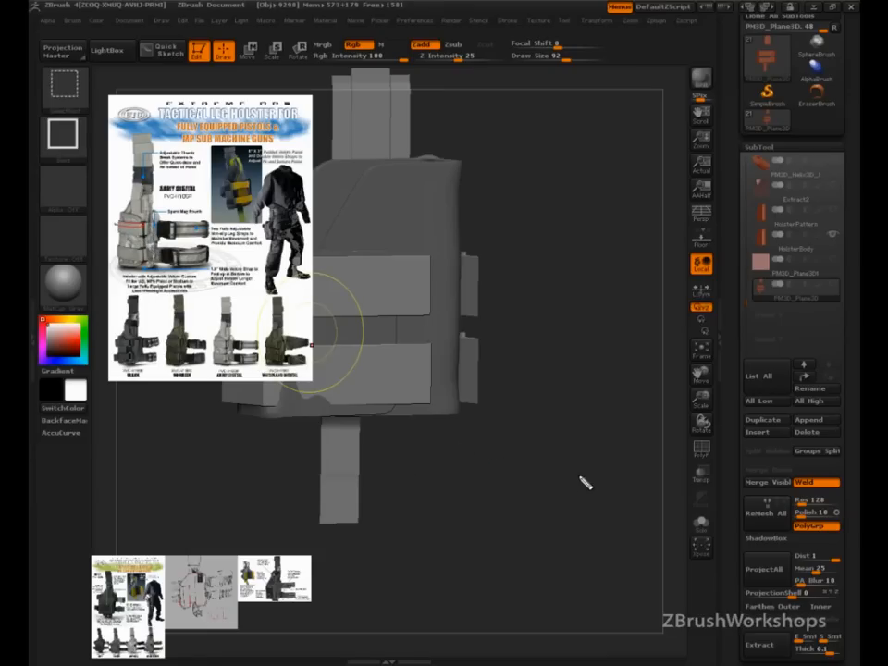
{"action": "key", "text": "r"}
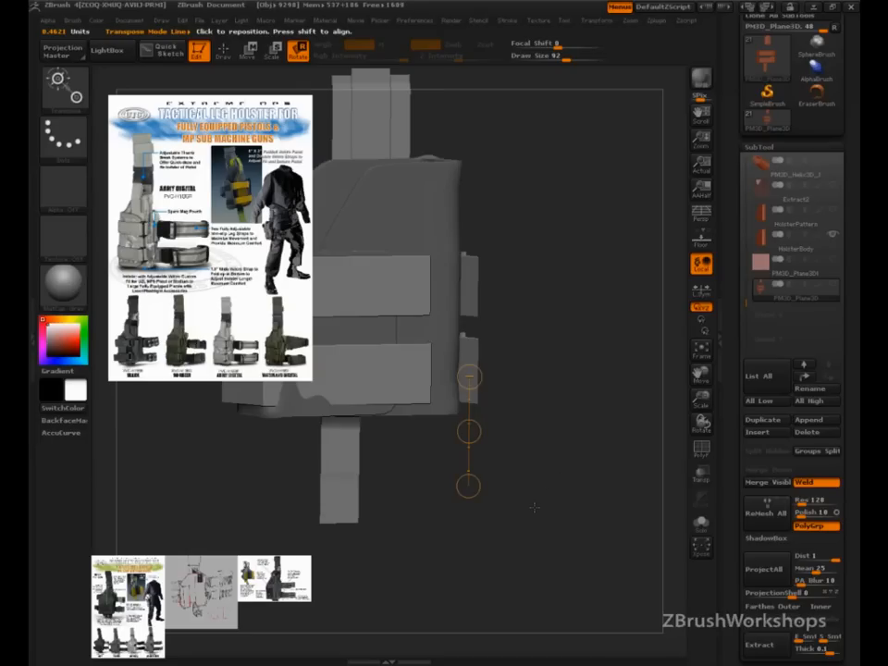
{"action": "key", "text": "shift+z"}
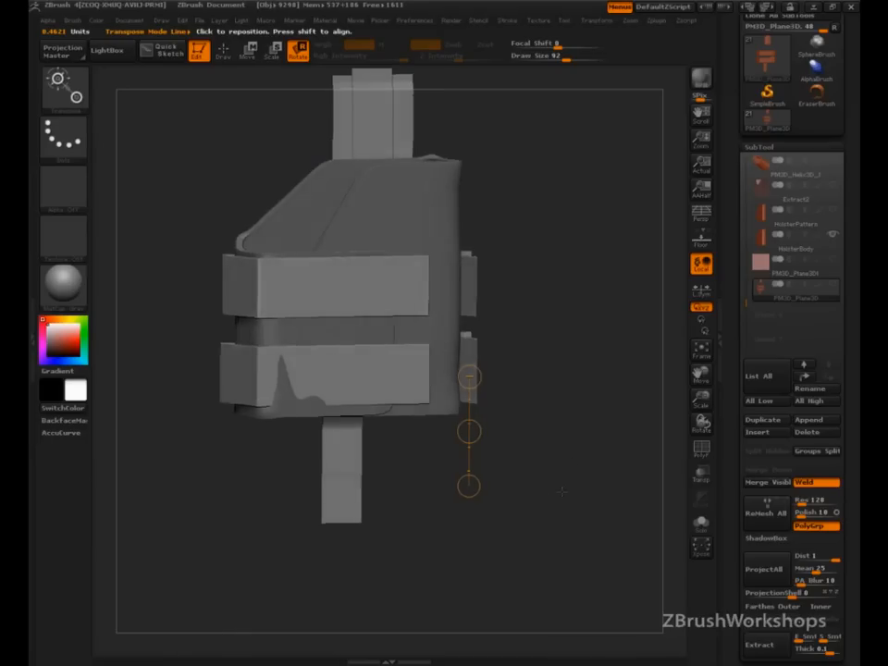
- Isolate the narrow central strap above the holster and fold it down over the broad face that carries the bands
{"action": "left_click_drag", "start_coordinate": [560, 477], "coordinate": [473, 269]}
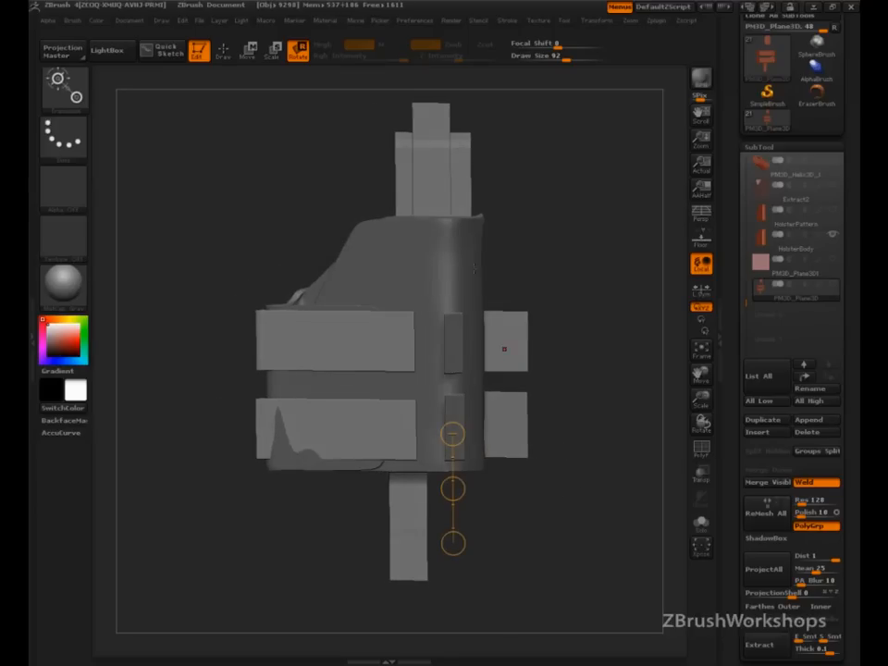
{"action": "left_click_drag", "start_coordinate": [567, 314], "coordinate": [520, 349]}
{"action": "left_click_drag", "start_coordinate": [400, 292], "coordinate": [453, 292]}
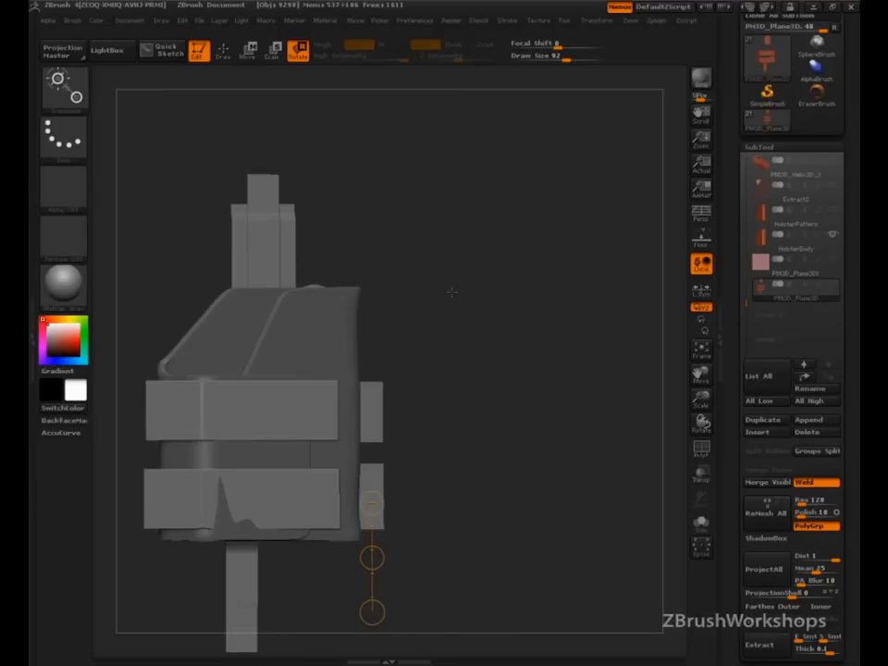
{"action": "key", "text": "q"}
{"action": "left_click", "coordinate": [264, 192], "text": "ctrl+shift"}
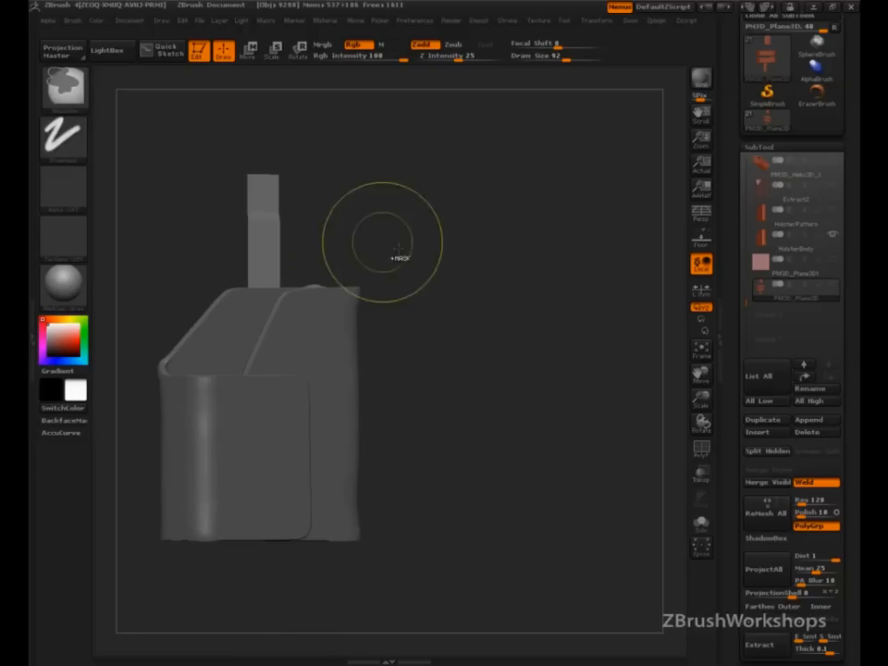
{"action": "left_click", "coordinate": [459, 275], "text": "ctrl+shift"}
{"action": "left_click", "coordinate": [460, 277], "text": "ctrl"}
{"action": "left_click_drag", "start_coordinate": [462, 278], "coordinate": [370, 272]}
{"action": "left_click_drag", "start_coordinate": [460, 333], "coordinate": [511, 327], "text": "alt"}
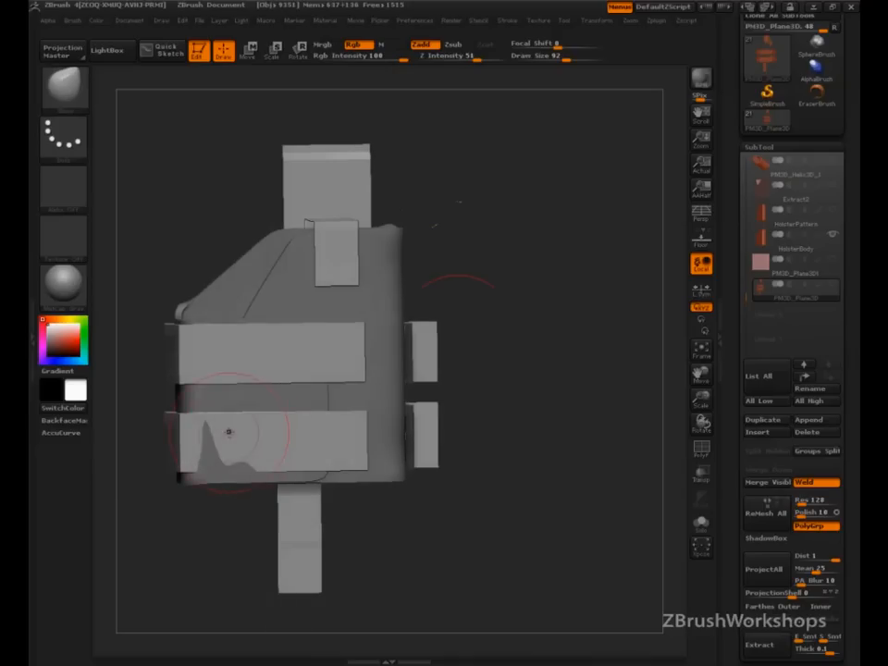
- Enlarge the Move brush and pull the lower long band outward so the holster body no longer pokes through it
{"action": "key", "text": "s"}
{"action": "mouse_move", "coordinate": [229, 432]}
{"action": "left_mouse_down"}
{"action": "mouse_move", "coordinate": [243, 432]}
{"action": "mouse_move", "coordinate": [229, 457]}
{"action": "left_mouse_up"}
{"action": "mouse_move", "coordinate": [436, 510]}
{"action": "left_mouse_down"}
{"action": "mouse_move", "coordinate": [428, 515]}
{"action": "mouse_move", "coordinate": [475, 511]}
{"action": "mouse_move", "coordinate": [501, 523]}
{"action": "mouse_move", "coordinate": [484, 535]}
{"action": "left_mouse_up"}
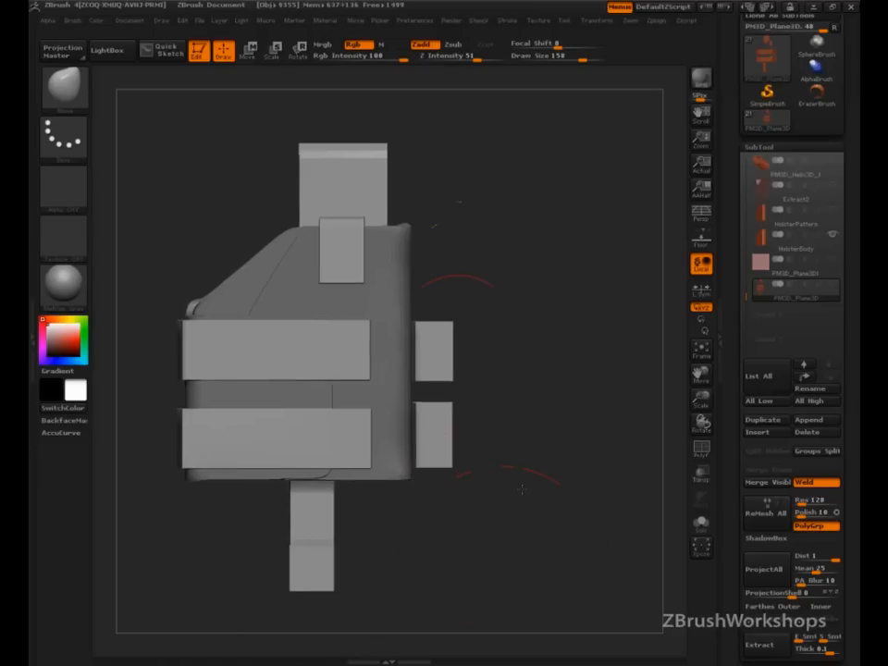
{"action": "mouse_move", "coordinate": [491, 509]}
{"action": "left_mouse_down"}
{"action": "mouse_move", "coordinate": [551, 504]}
{"action": "mouse_move", "coordinate": [553, 546]}
{"action": "mouse_move", "coordinate": [542, 565]}
{"action": "mouse_move", "coordinate": [599, 561]}
{"action": "left_mouse_up"}
{"action": "left_click_drag", "start_coordinate": [568, 549], "coordinate": [557, 566]}
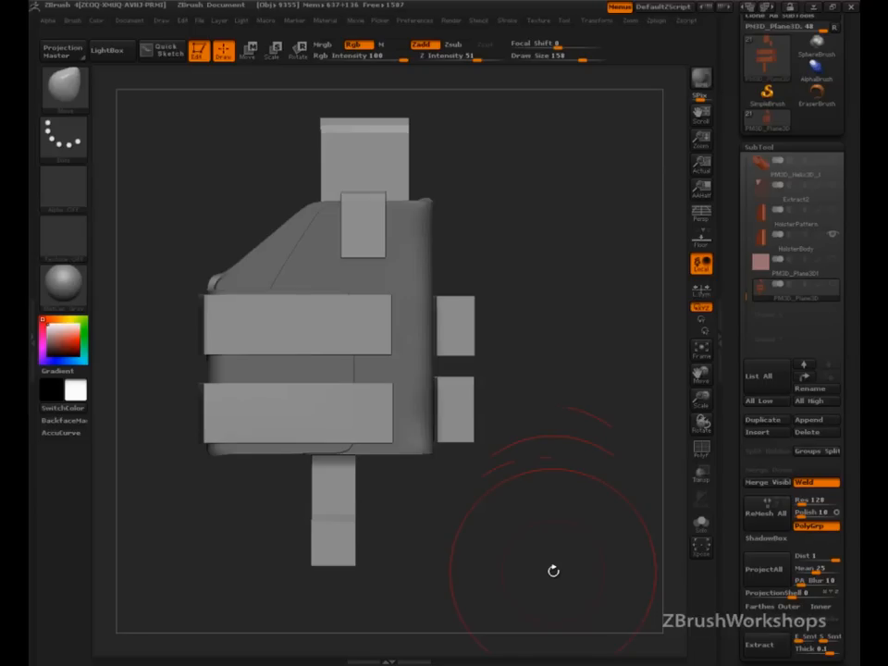